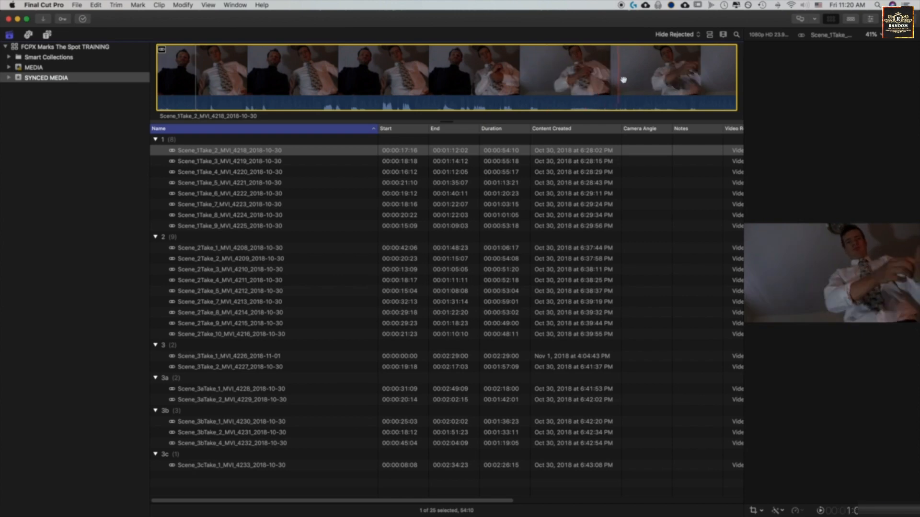
Look at takes 3 and 4 of scene 1 and return to the take 2 clip
{"action": "left_click", "coordinate": [211, 162]}
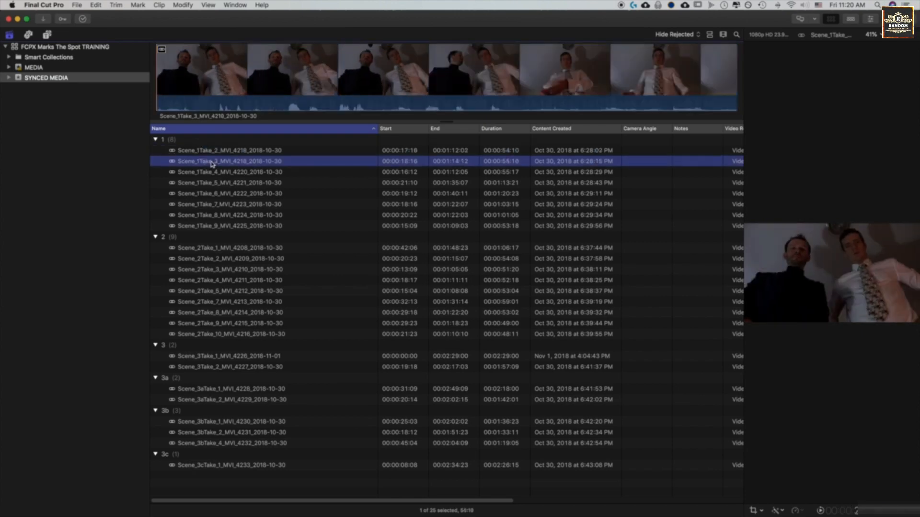
{"action": "left_click", "coordinate": [206, 172]}
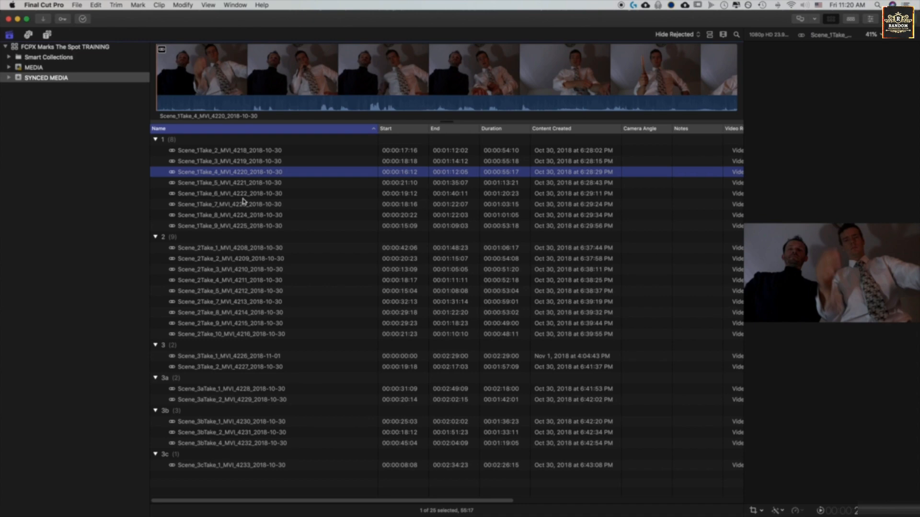
{"action": "left_click", "coordinate": [185, 151]}
{"action": "left_click", "coordinate": [290, 90]}
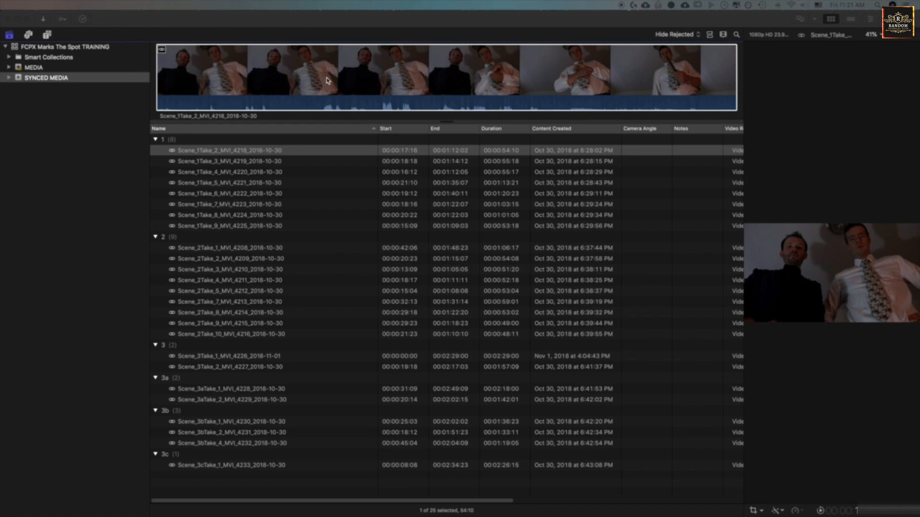
Mark the range from 00:00:32:18 to 00:00:37:21 in the Scene_1Take_2 clip as a favorite
{"action": "left_click", "coordinate": [326, 80]}
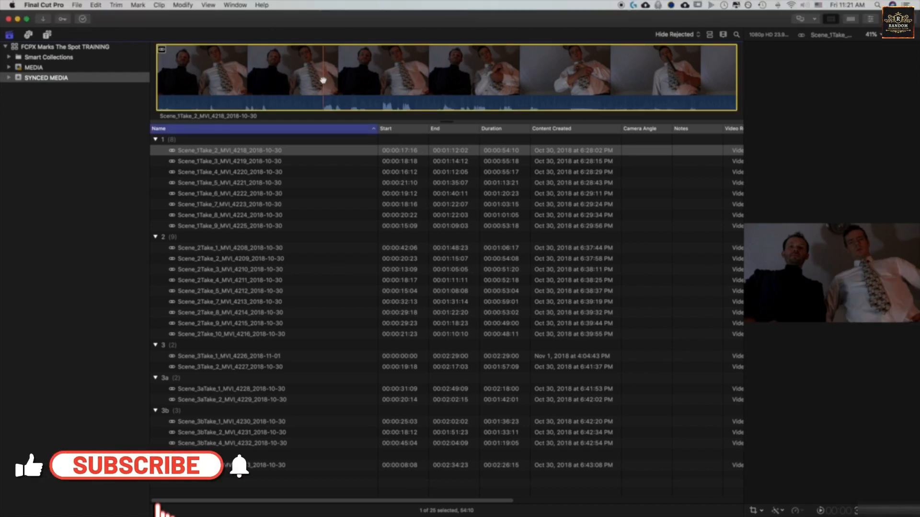
{"action": "key", "text": "s"}
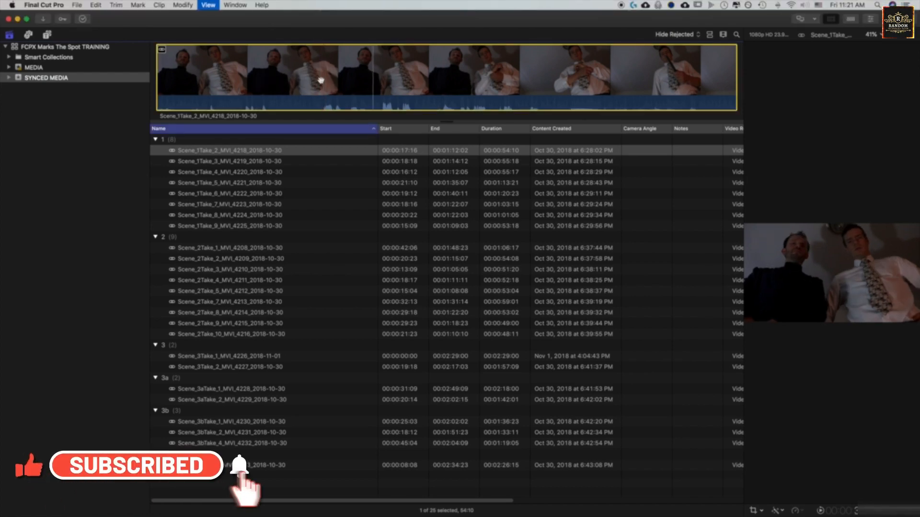
{"action": "key", "text": "o"}
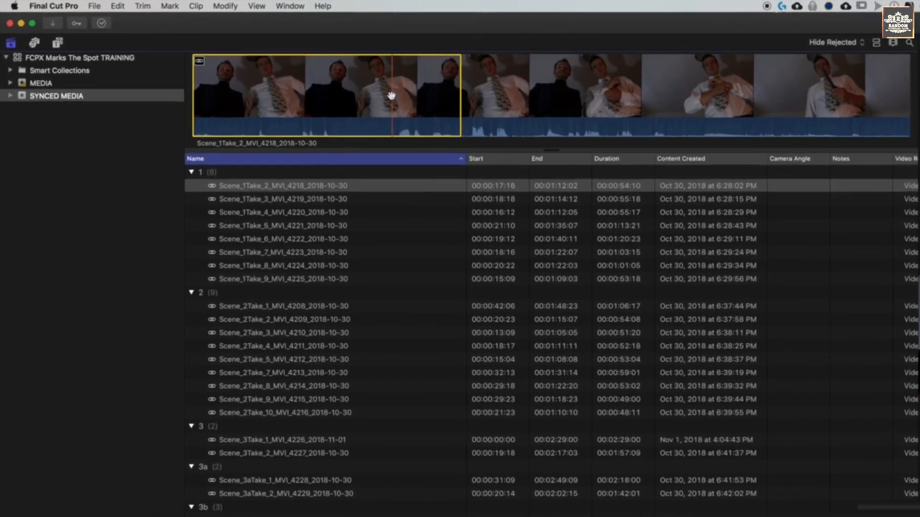
{"action": "key", "text": "i"}
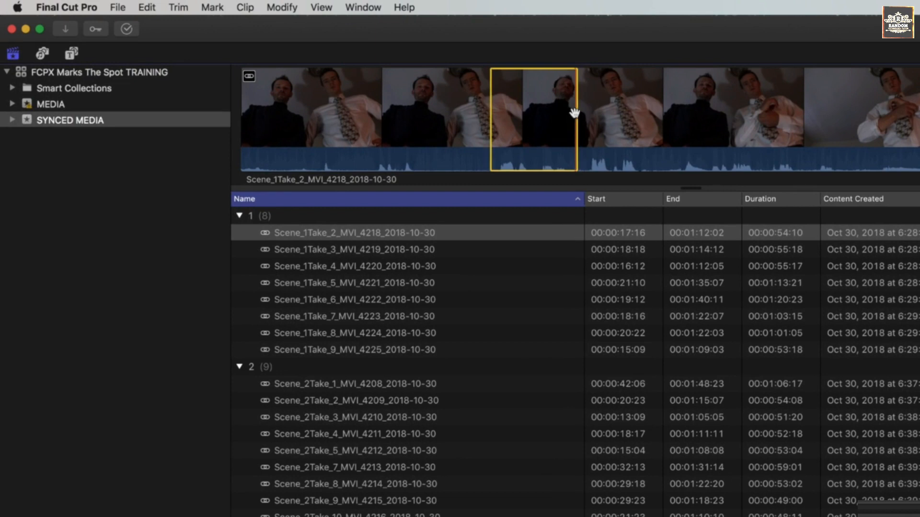
{"action": "key", "text": "o"}
{"action": "key", "text": "f"}
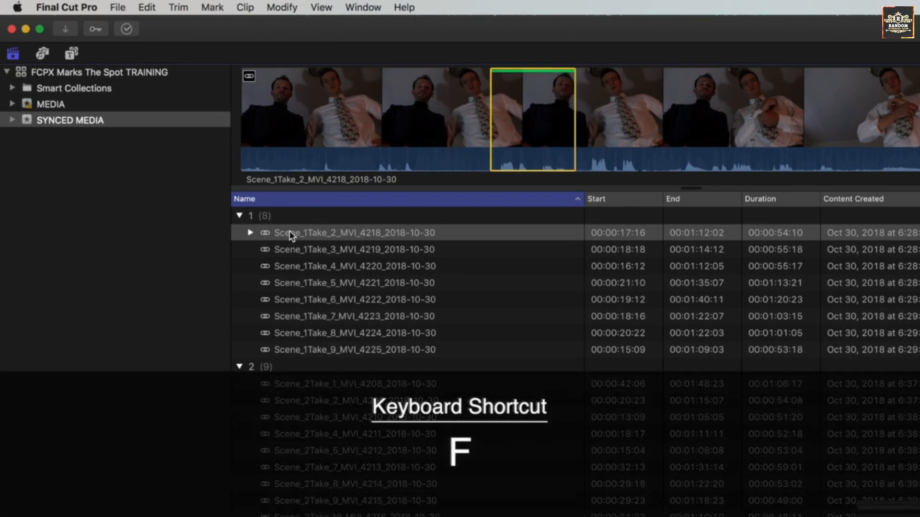
Expand the Scene_1Take_2 clip in the list and select its Favorite entry
{"action": "left_click", "coordinate": [250, 234]}
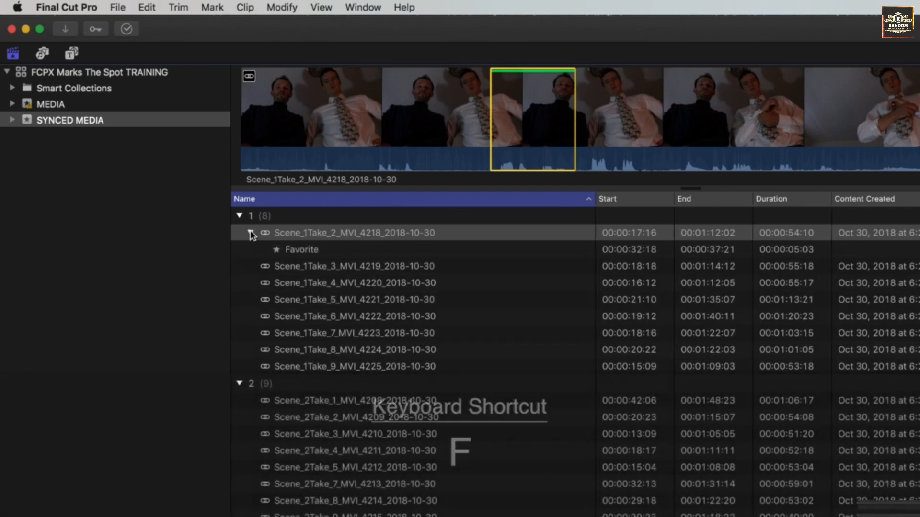
{"action": "left_click", "coordinate": [249, 234]}
{"action": "left_click", "coordinate": [250, 234]}
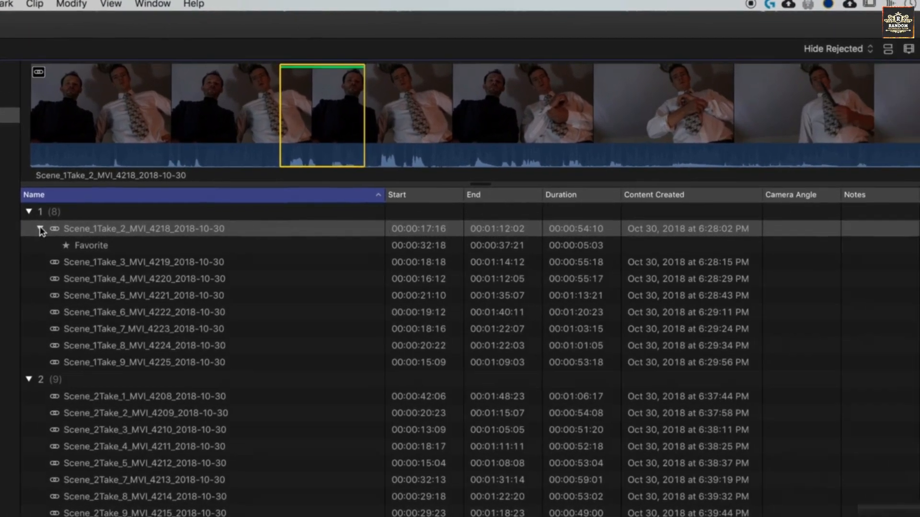
{"action": "left_click", "coordinate": [308, 250]}
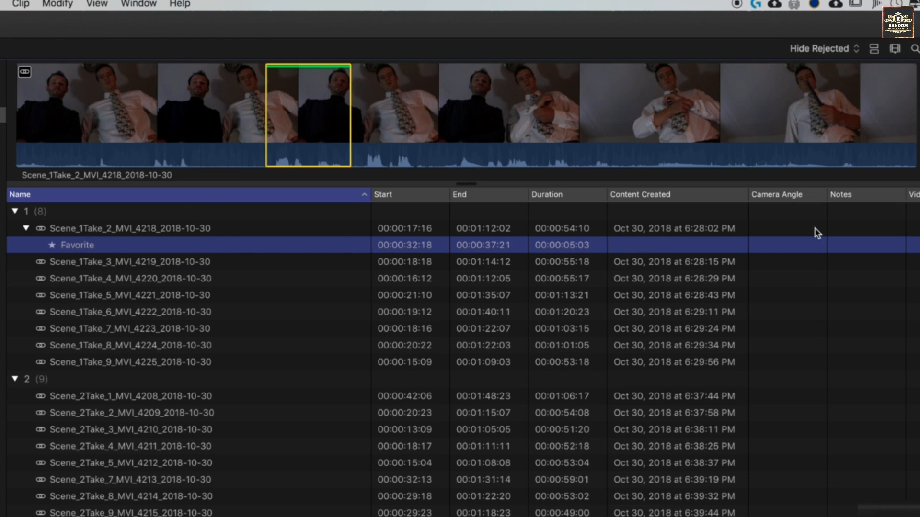
Move the Notes column directly after the Name column and widen it
{"action": "left_click_drag", "start_coordinate": [860, 195], "coordinate": [631, 187]}
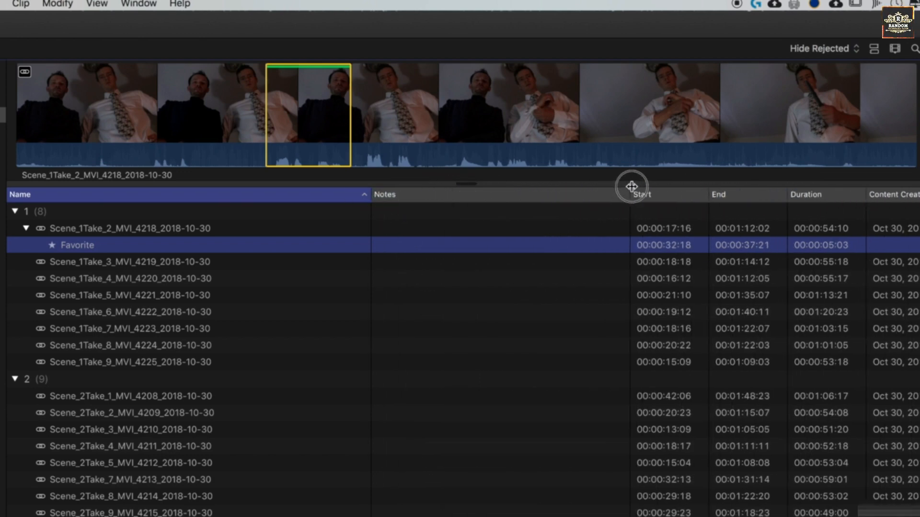
{"action": "right_click", "coordinate": [415, 194]}
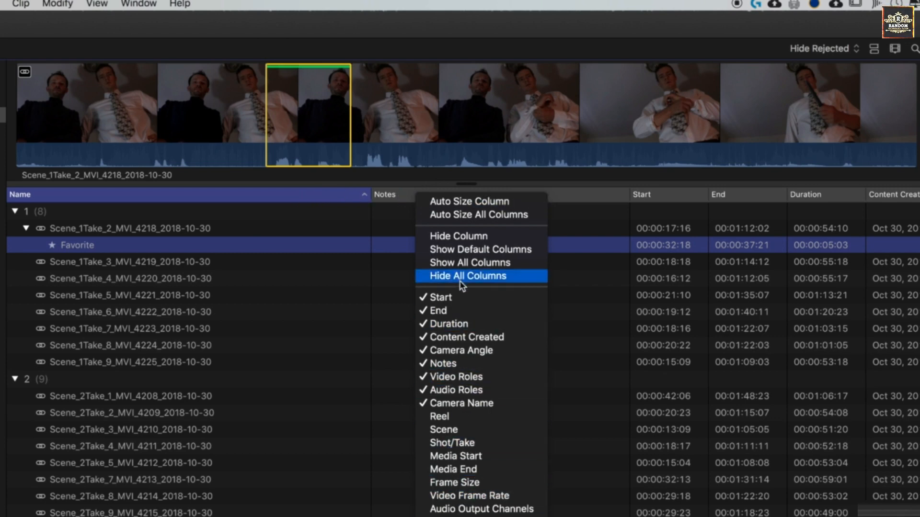
{"action": "left_click", "coordinate": [384, 197]}
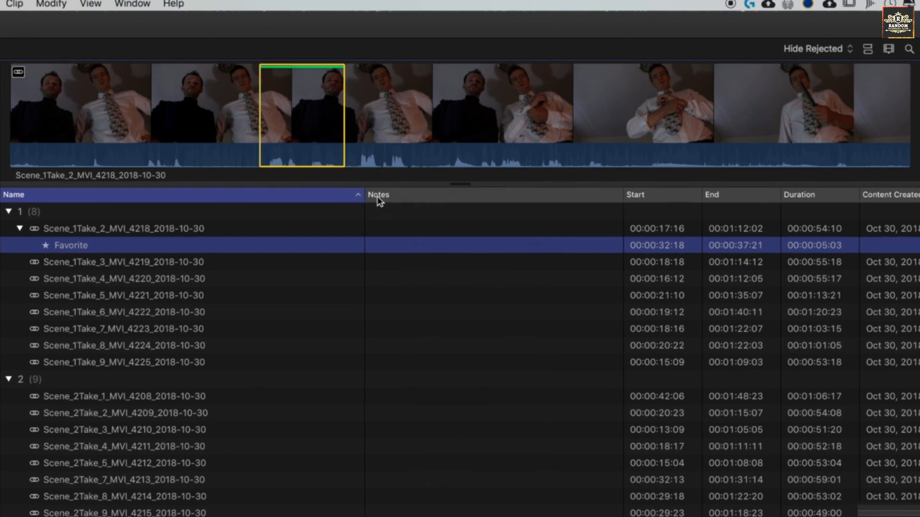
Enter the note "This was the director's favorite." for the Favorite range of Scene_1Take_2
{"action": "left_click", "coordinate": [404, 246]}
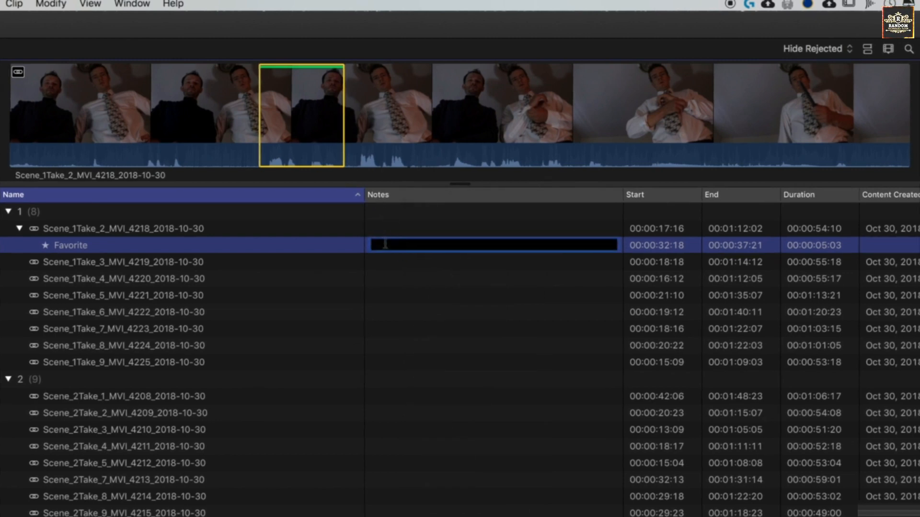
{"action": "type", "text": "This was th"}
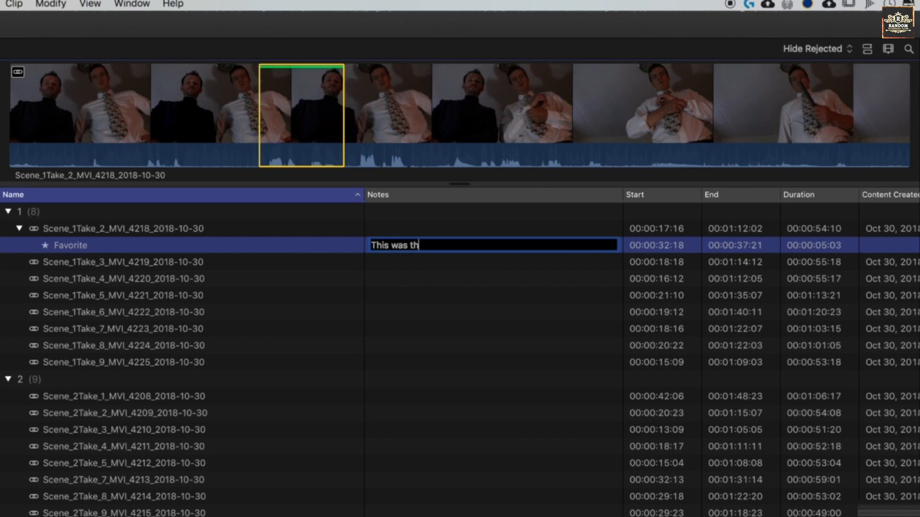
{"action": "type", "text": "e director's favo"}
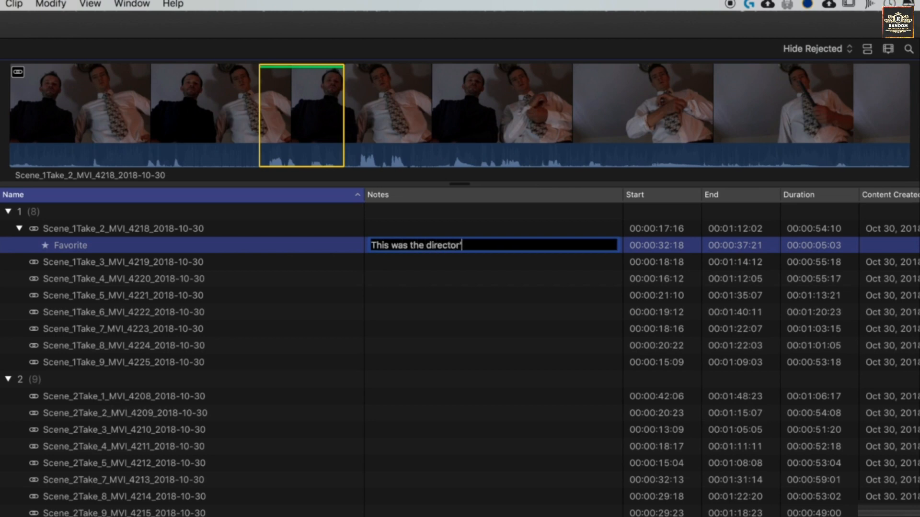
{"action": "type", "text": "rite"}
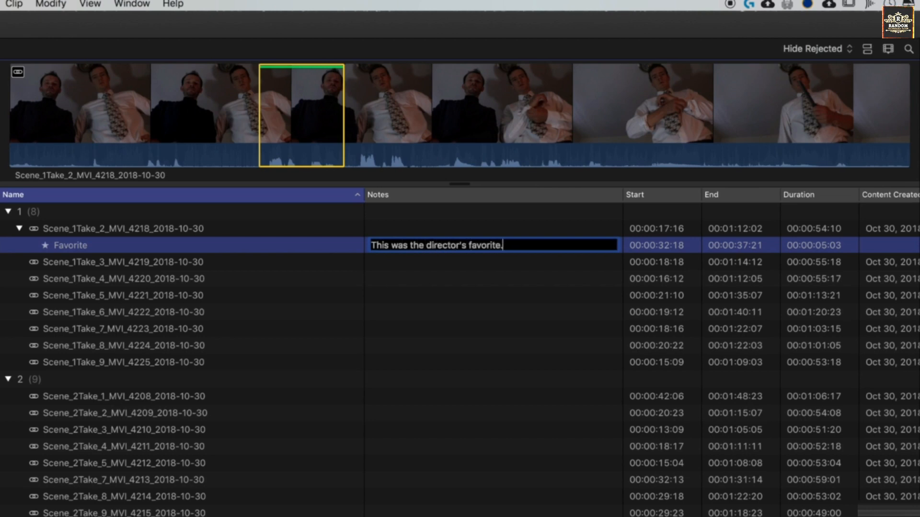
{"action": "type", "text": "."}
{"action": "key", "text": "Return"}
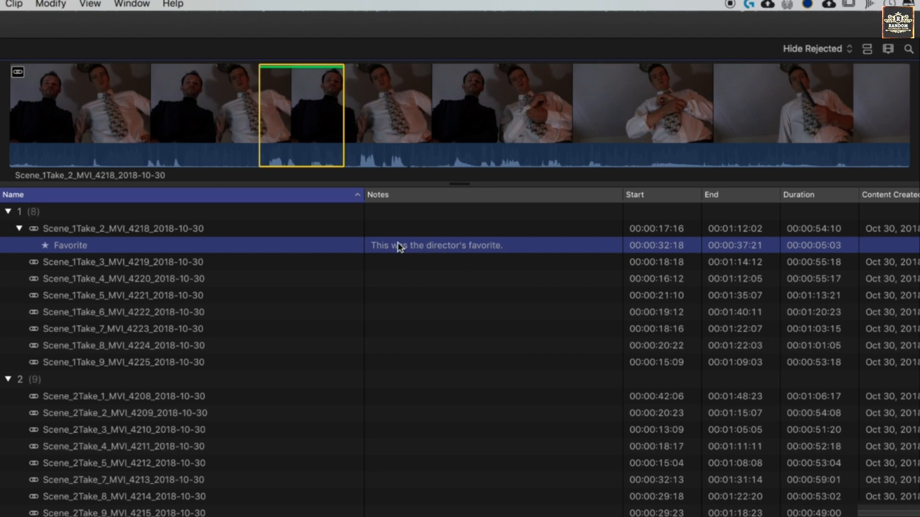
Open and close the browser's search field, and hide the timeline
{"action": "left_click", "coordinate": [910, 49]}
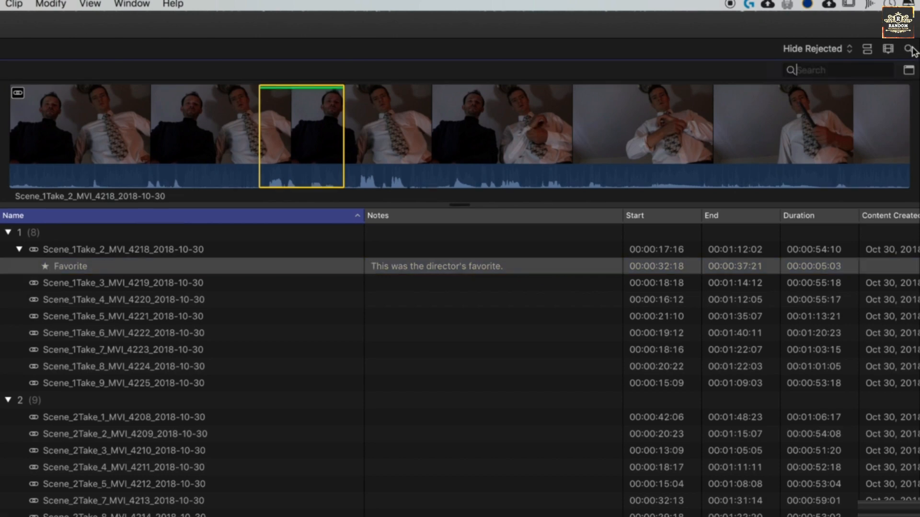
{"action": "left_click", "coordinate": [912, 49]}
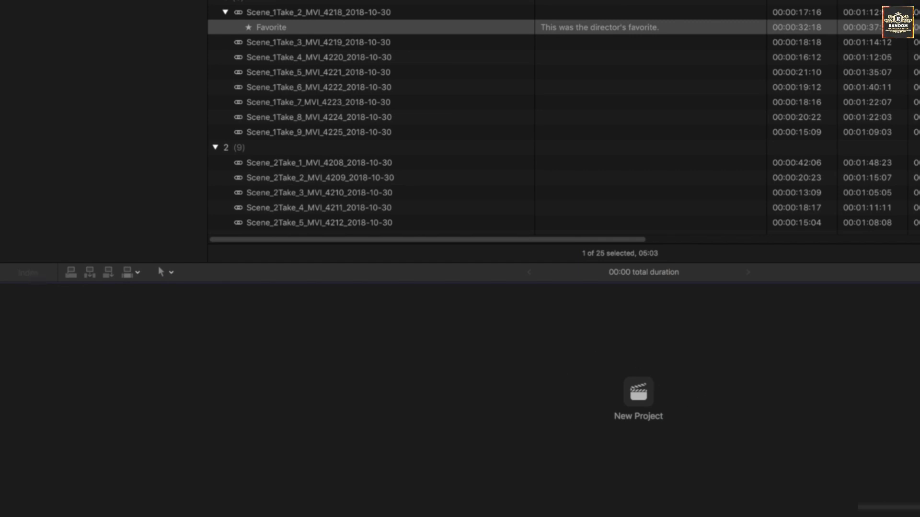
{"action": "key", "text": "ctrl+super+2"}
Look at the Scene_1Take_3 clip, and add a marker at 00:00:51:10 in the Scene_1Take_6 clip, opening it for editing
{"action": "left_click", "coordinate": [253, 81]}
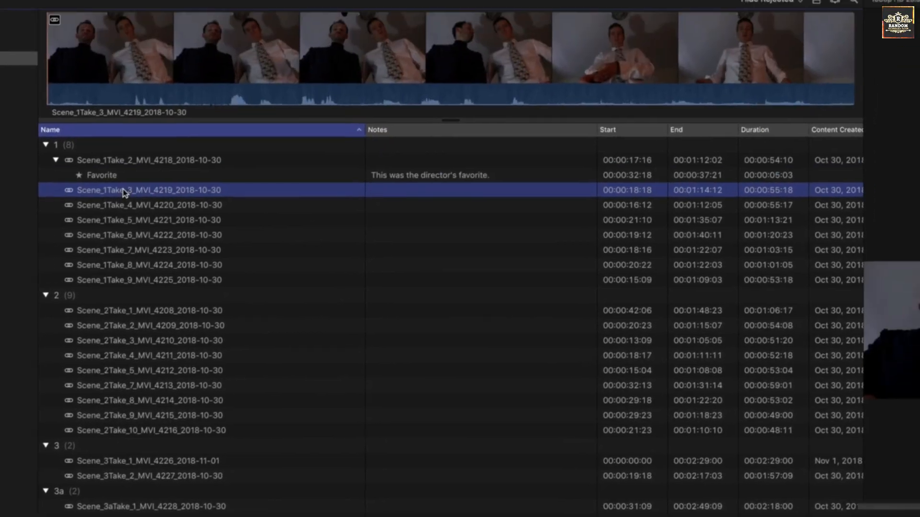
{"action": "left_click", "coordinate": [193, 119]}
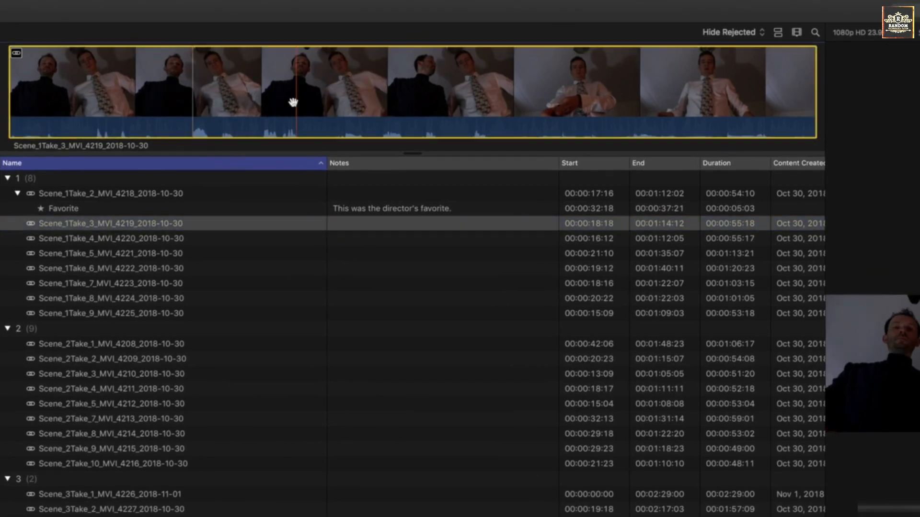
{"action": "left_click", "coordinate": [81, 269]}
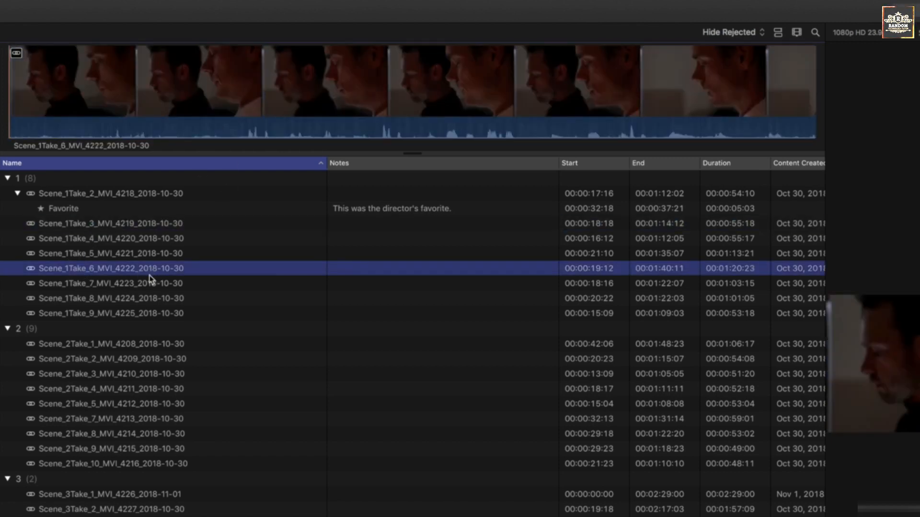
{"action": "left_click", "coordinate": [329, 100]}
{"action": "left_click", "coordinate": [325, 97]}
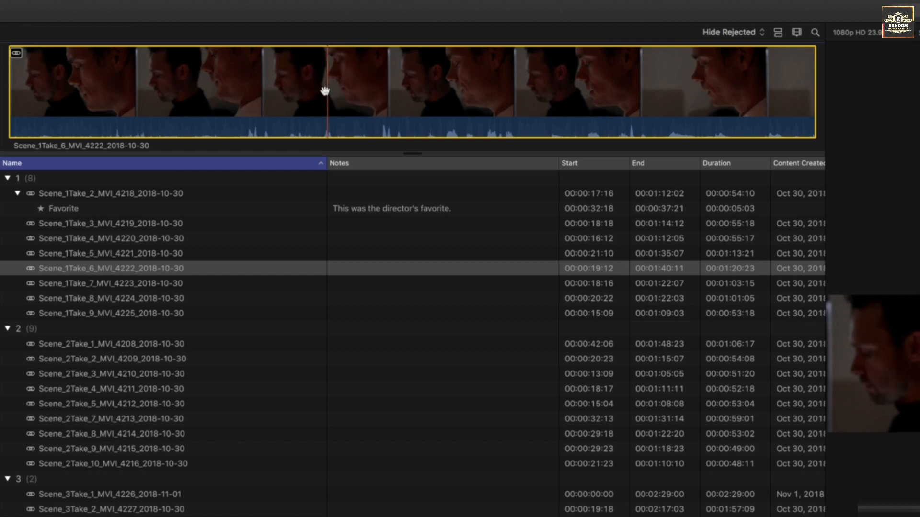
{"action": "key", "text": "m"}
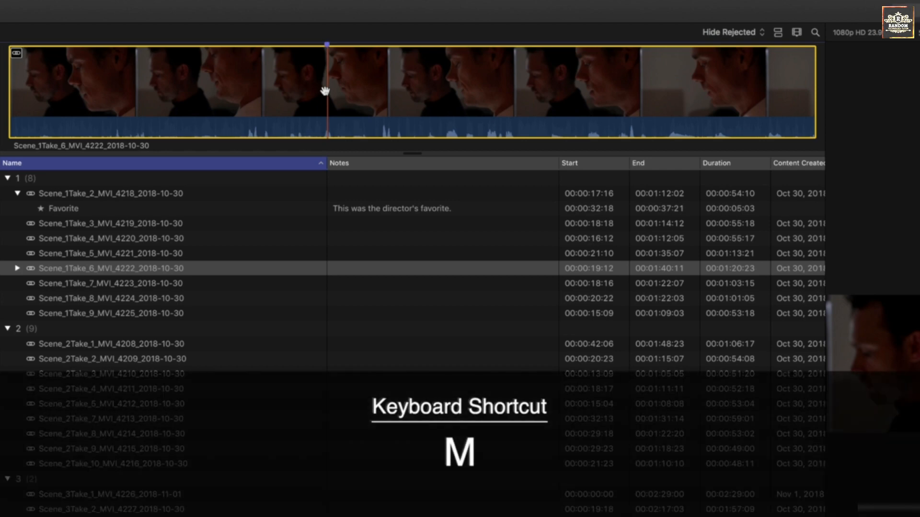
{"action": "key", "text": "m"}
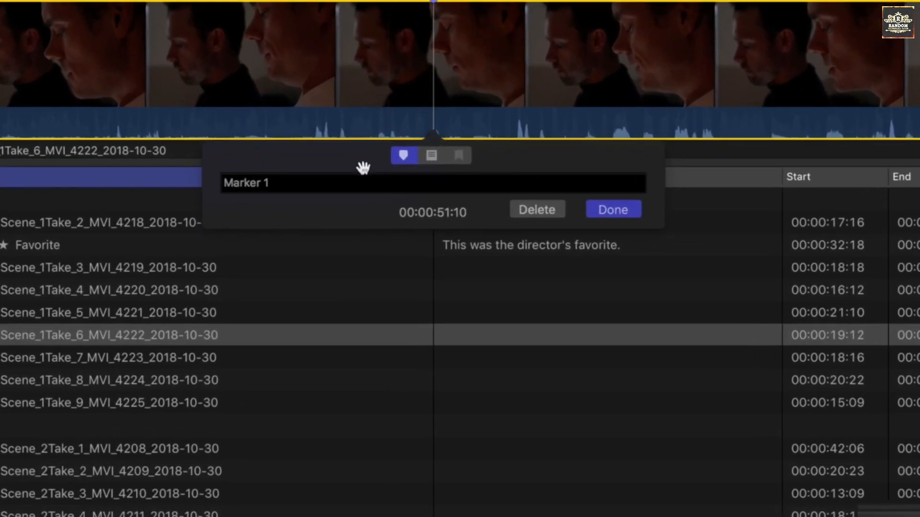
Try the to-do type on the marker and return it to a standard marker
{"action": "left_click", "coordinate": [358, 155]}
{"action": "left_click", "coordinate": [430, 156]}
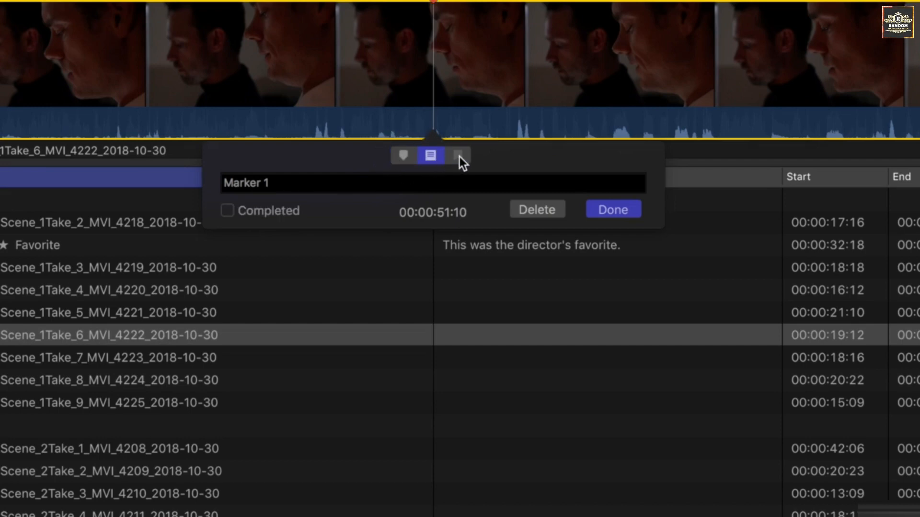
{"action": "left_click", "coordinate": [406, 157]}
{"action": "left_click", "coordinate": [430, 156]}
{"action": "left_click", "coordinate": [394, 157]}
Rename the marker as "Make actor in BG darker."
{"action": "left_click", "coordinate": [280, 178]}
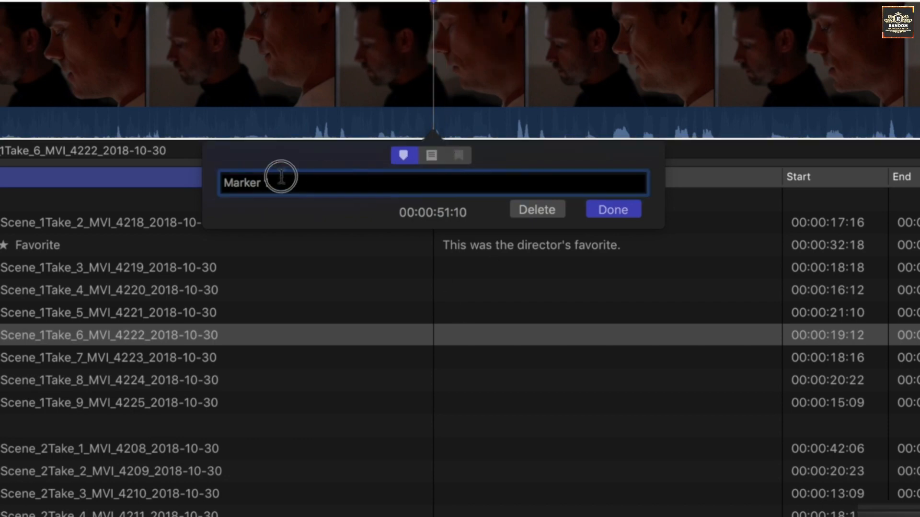
{"action": "left_click_drag", "start_coordinate": [281, 177], "coordinate": [108, 170]}
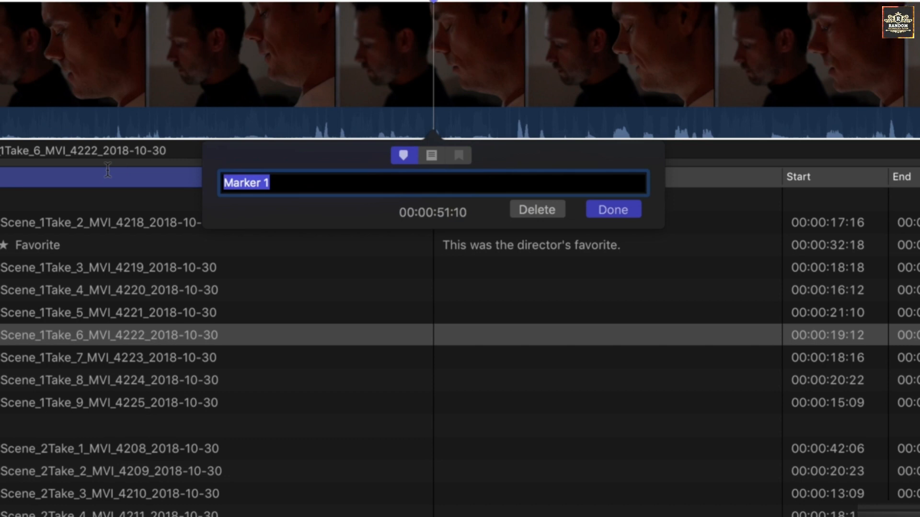
{"action": "type", "text": "Make "}
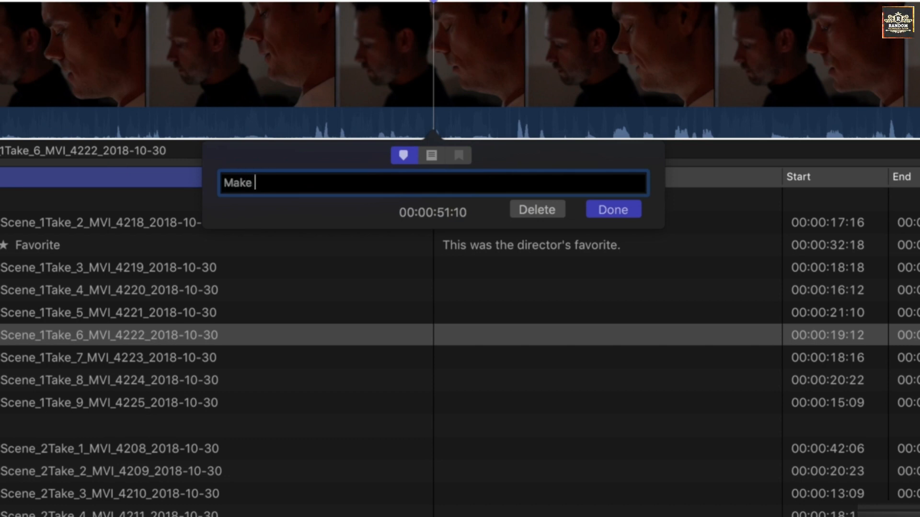
{"action": "type", "text": "actor in BG darker."}
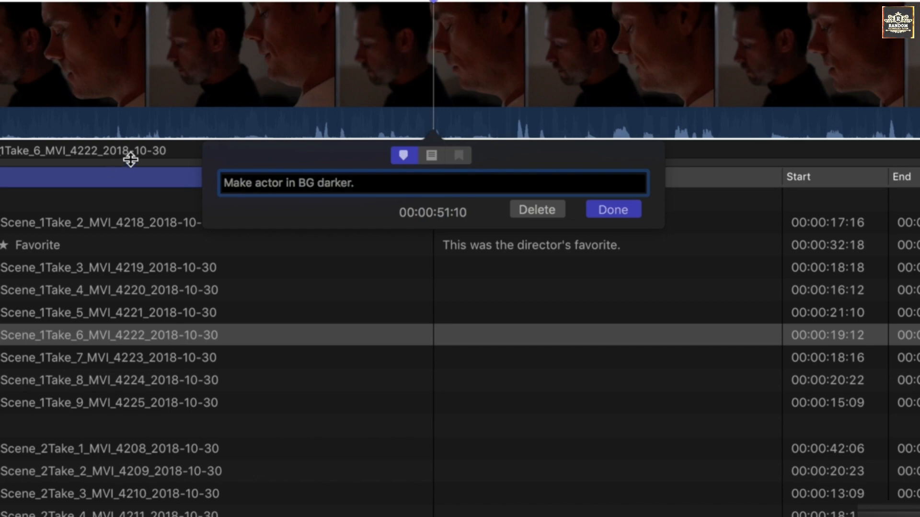
Convert the marker to a to-do item, leave it uncompleted, and accept the changes
{"action": "left_click", "coordinate": [430, 155]}
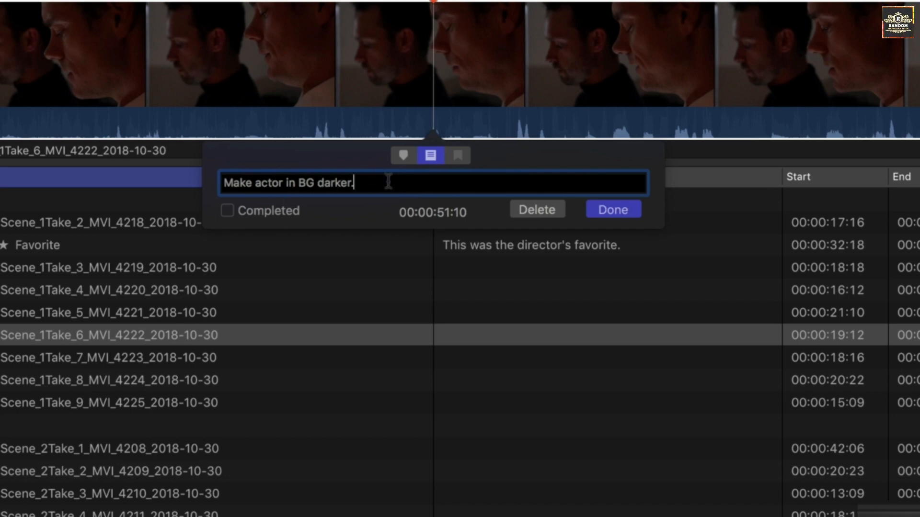
{"action": "left_click", "coordinate": [227, 212]}
{"action": "left_click", "coordinate": [430, 156]}
{"action": "left_click", "coordinate": [597, 210]}
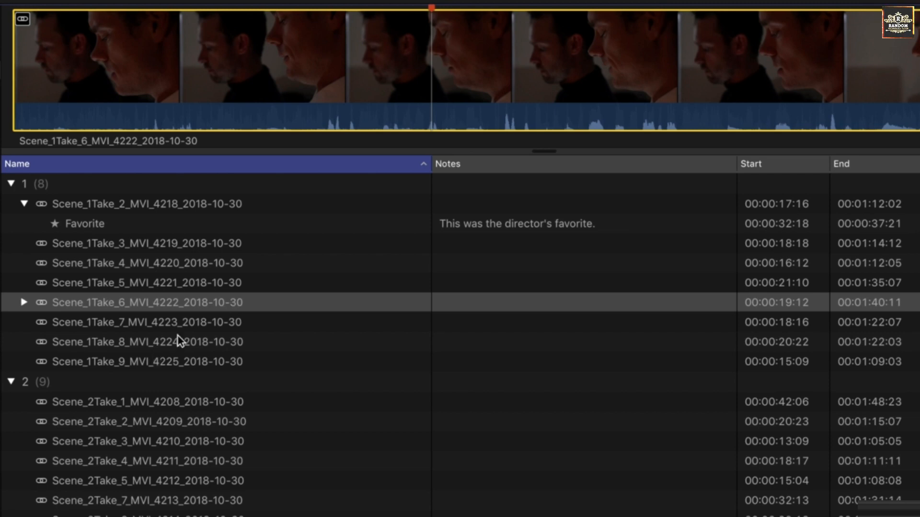
Look through the remaining scene 1 and scene 2 takes, ending on the Scene_3Take_2 clip
{"action": "left_click", "coordinate": [102, 362]}
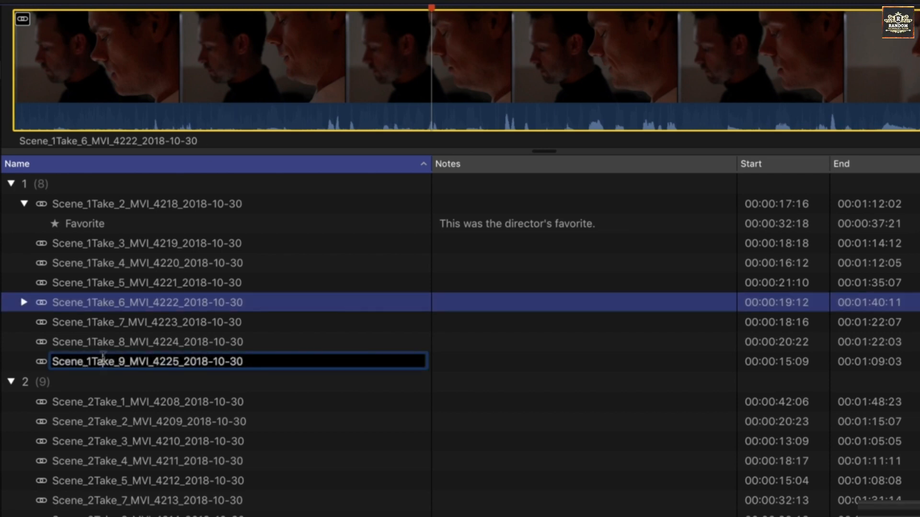
{"action": "left_click", "coordinate": [93, 407]}
{"action": "left_click", "coordinate": [100, 430]}
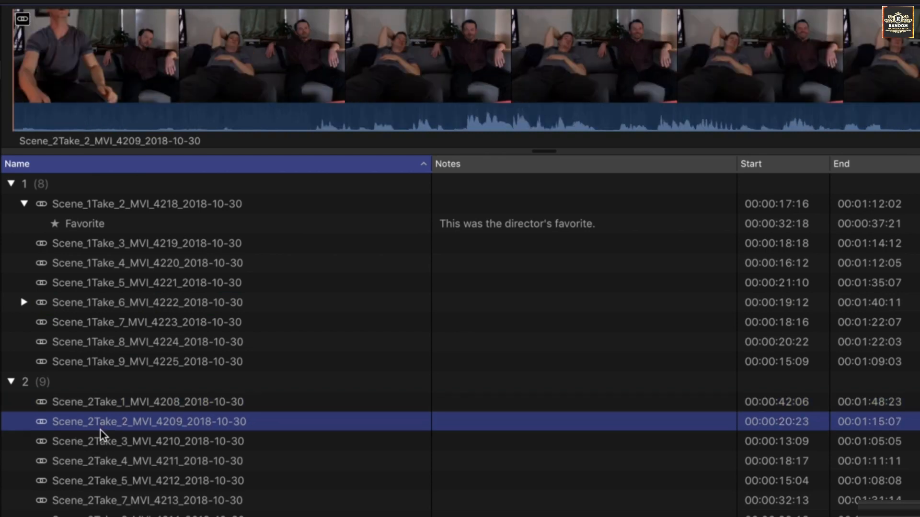
{"action": "left_click", "coordinate": [112, 453]}
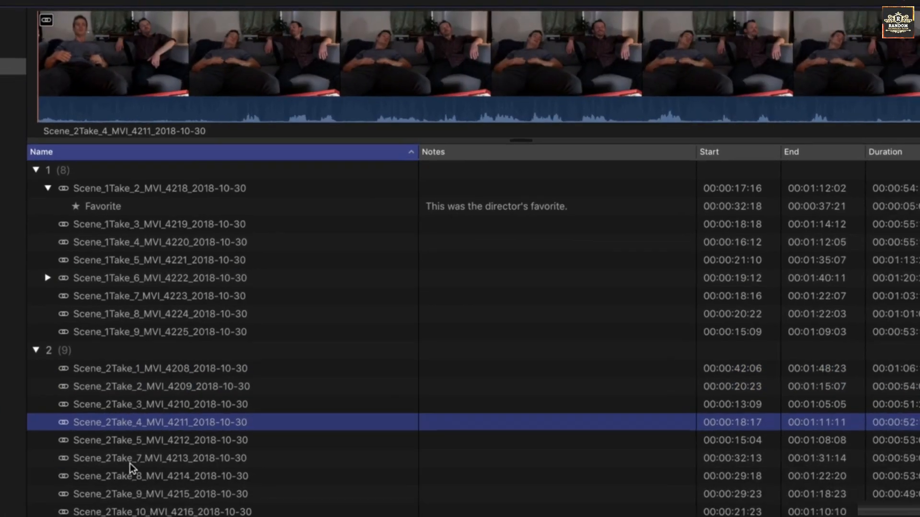
{"action": "left_click", "coordinate": [114, 503]}
{"action": "left_click", "coordinate": [162, 384]}
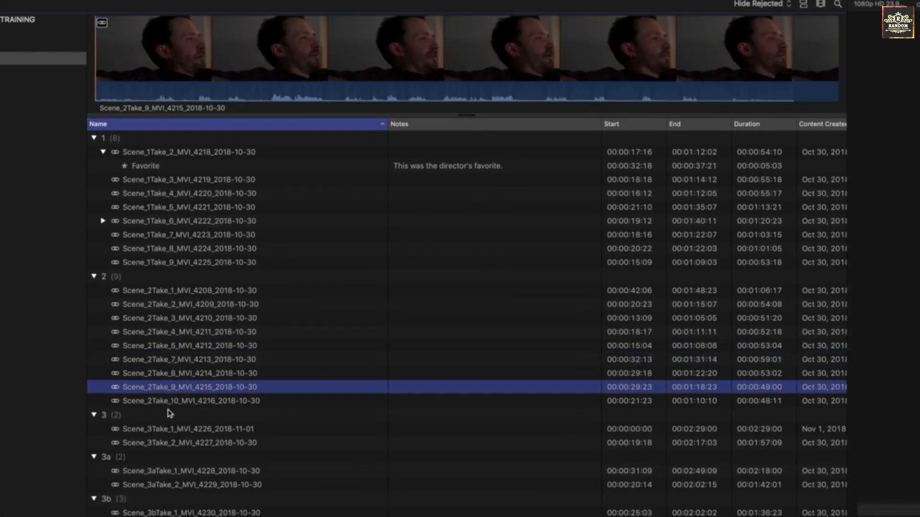
{"action": "left_click", "coordinate": [168, 411]}
{"action": "left_click", "coordinate": [165, 443]}
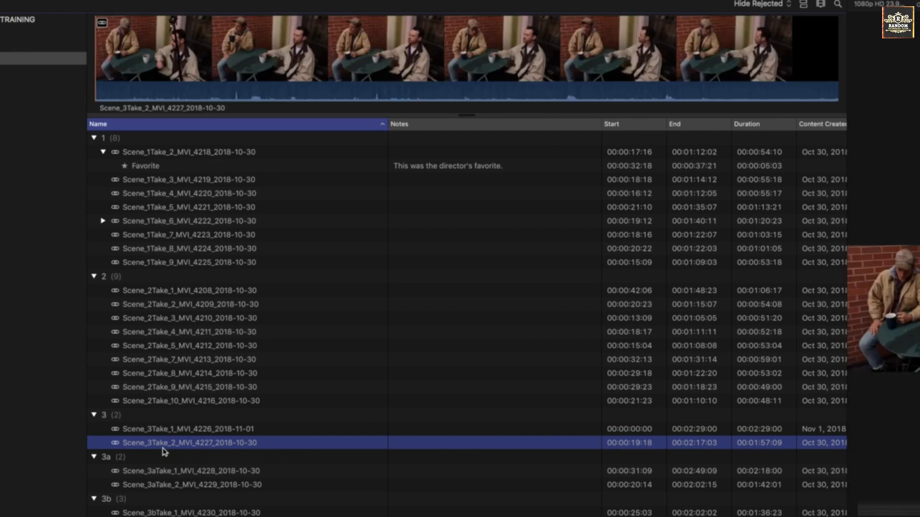
Mark a range in the Scene_3Take_2 clip from 00:01:33:00 to 00:01:52:11
{"action": "left_click", "coordinate": [274, 79]}
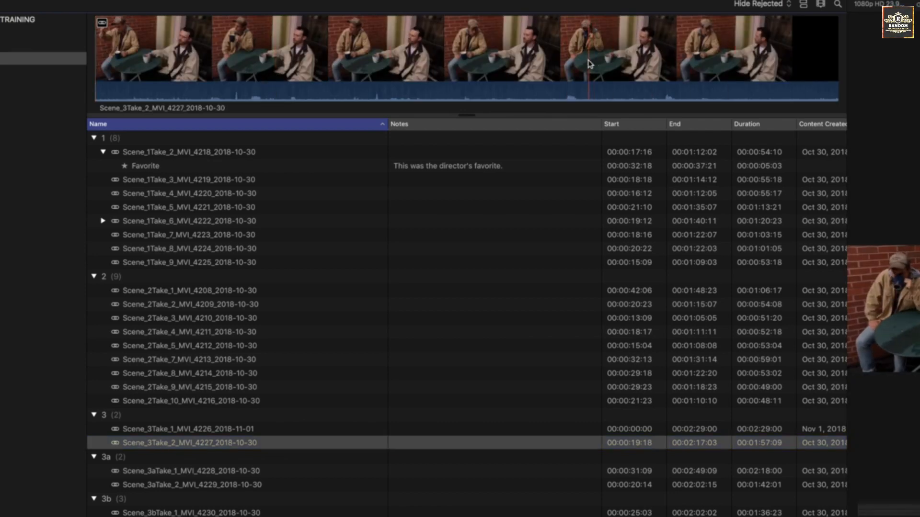
{"action": "left_click", "coordinate": [565, 60]}
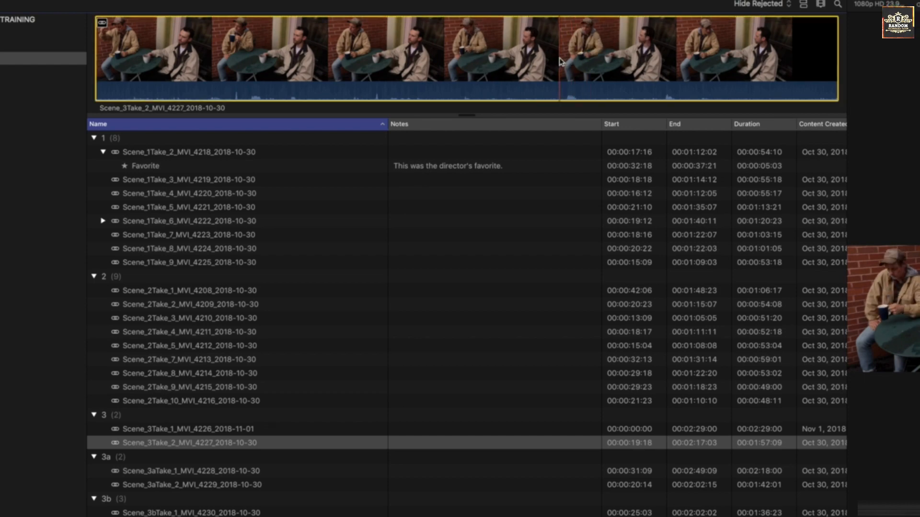
{"action": "key", "text": "i"}
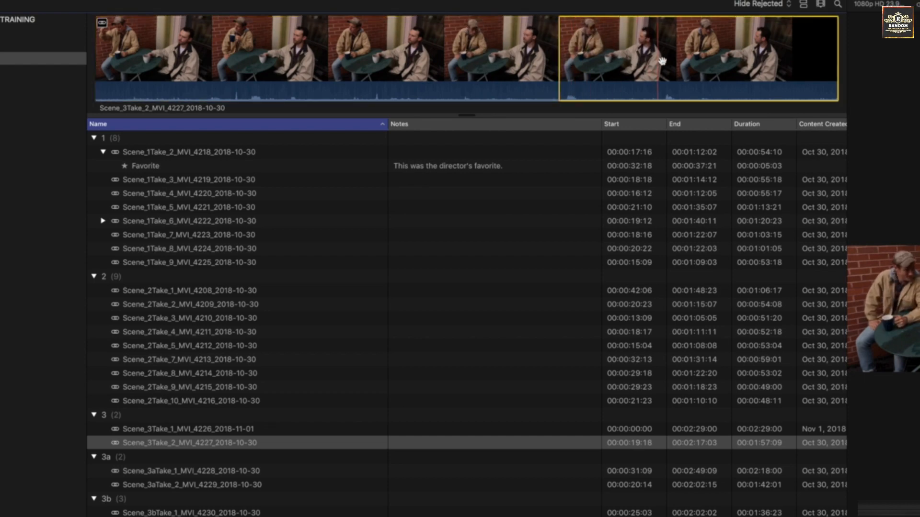
{"action": "key", "text": "o"}
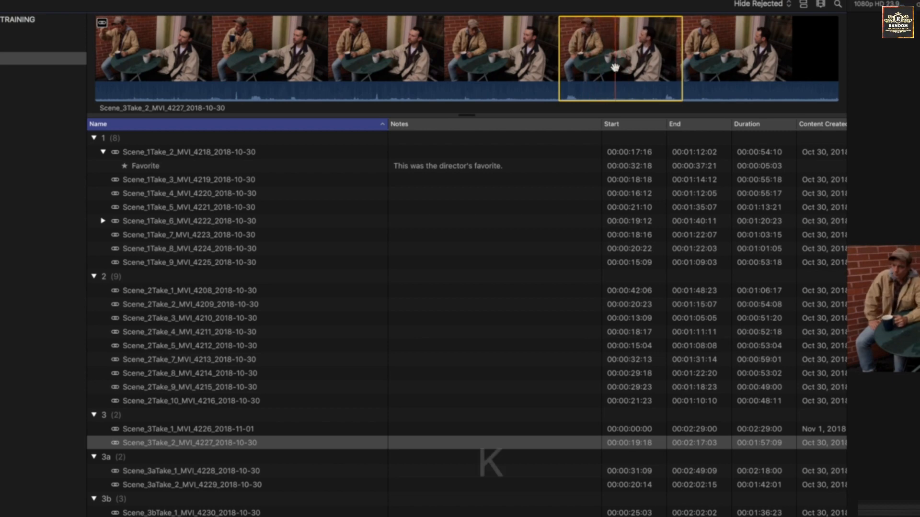
Assign the keyword "B-roll" to the marked range of the Scene_3Take_2 clip
{"action": "key", "text": "super+k"}
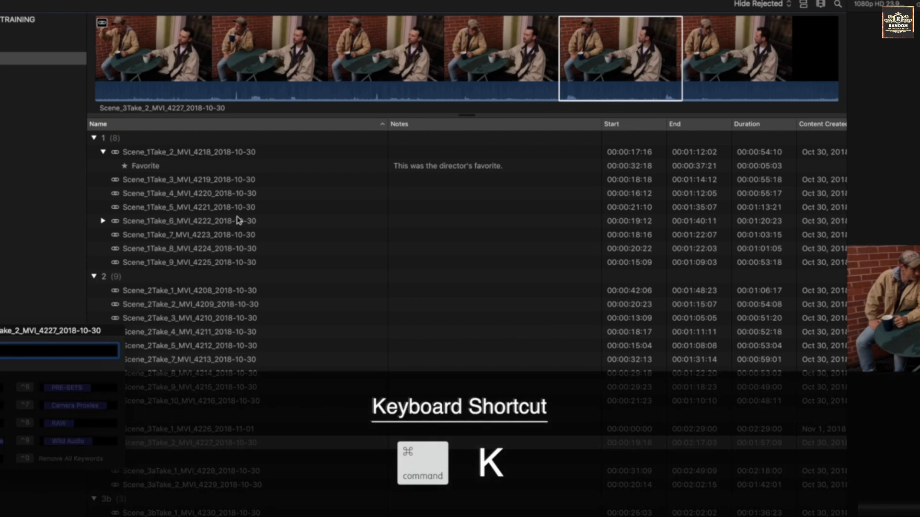
{"action": "left_click_drag", "start_coordinate": [73, 332], "coordinate": [404, 212]}
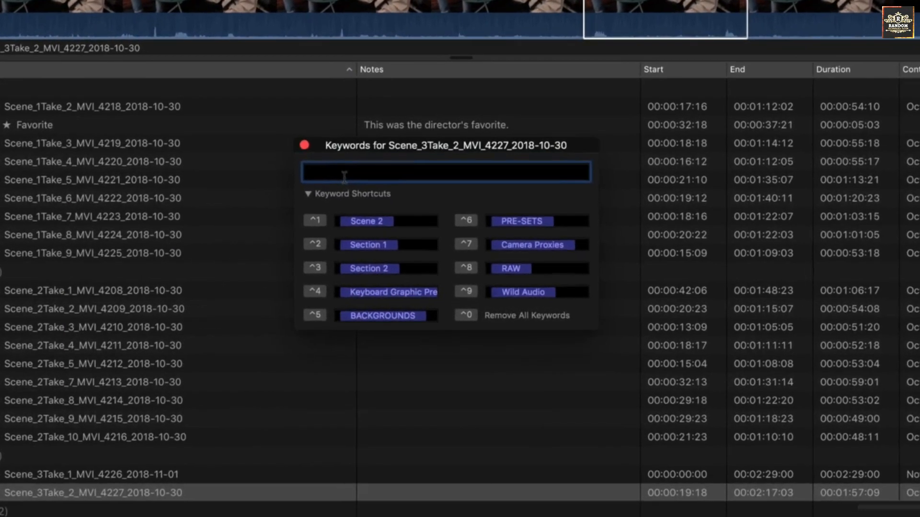
{"action": "type", "text": "B-roll"}
{"action": "key", "text": "Return"}
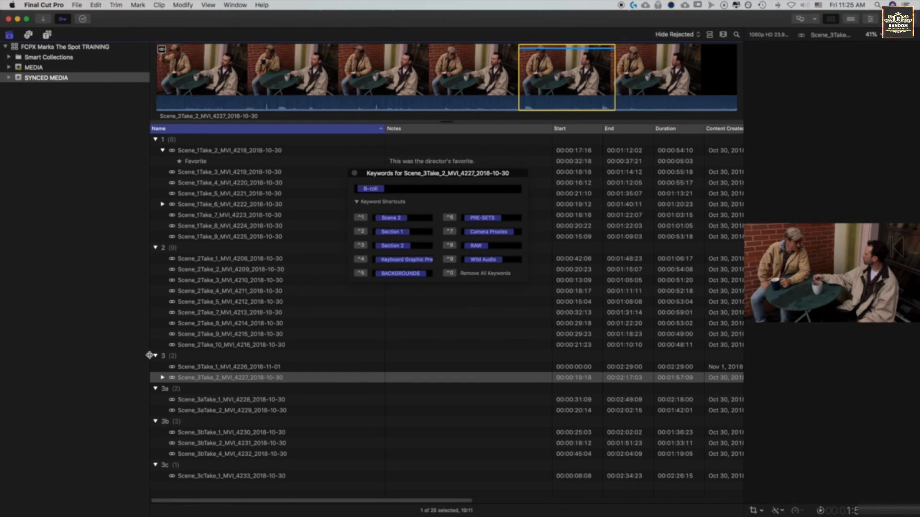
Add the note "Two guys on deck." to the B-roll keyword range under the Scene_3Take_2 clip
{"action": "left_click", "coordinate": [163, 378]}
{"action": "left_click", "coordinate": [194, 390]}
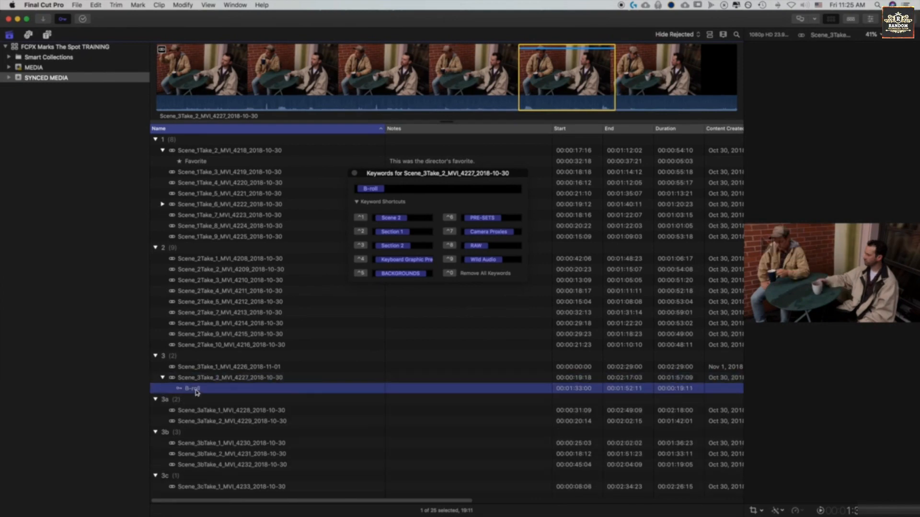
{"action": "left_click", "coordinate": [402, 391]}
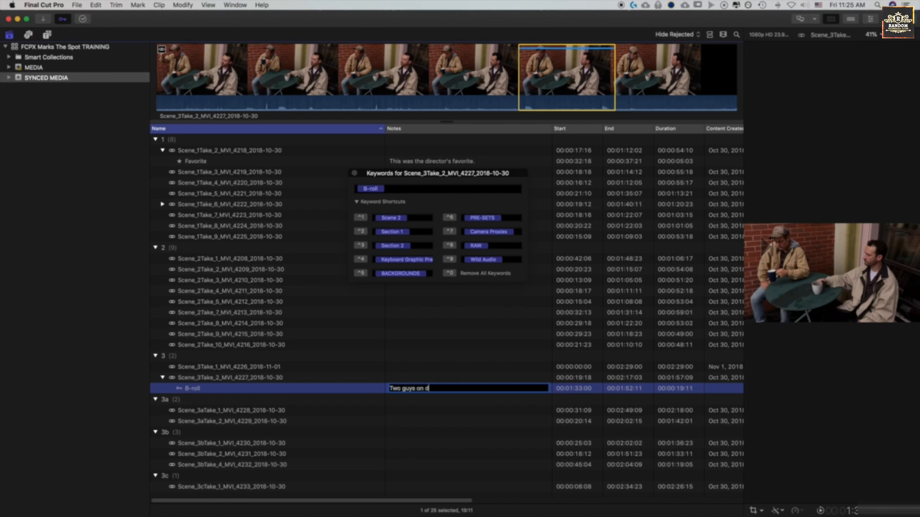
{"action": "key", "text": "Return"}
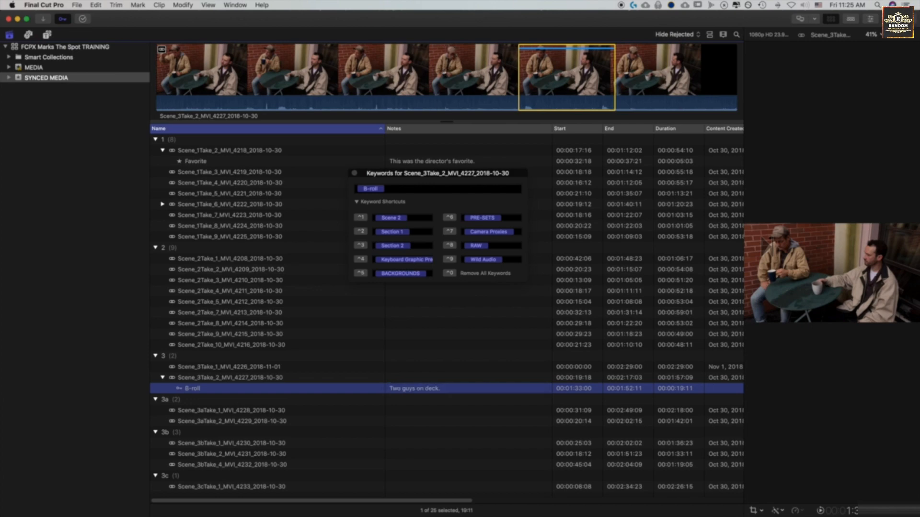
Show the B-roll collection in SYNCED MEDIA, and make B-roll the only keyword assigned to keyword shortcut 1
{"action": "left_click", "coordinate": [9, 78]}
{"action": "left_click", "coordinate": [36, 89]}
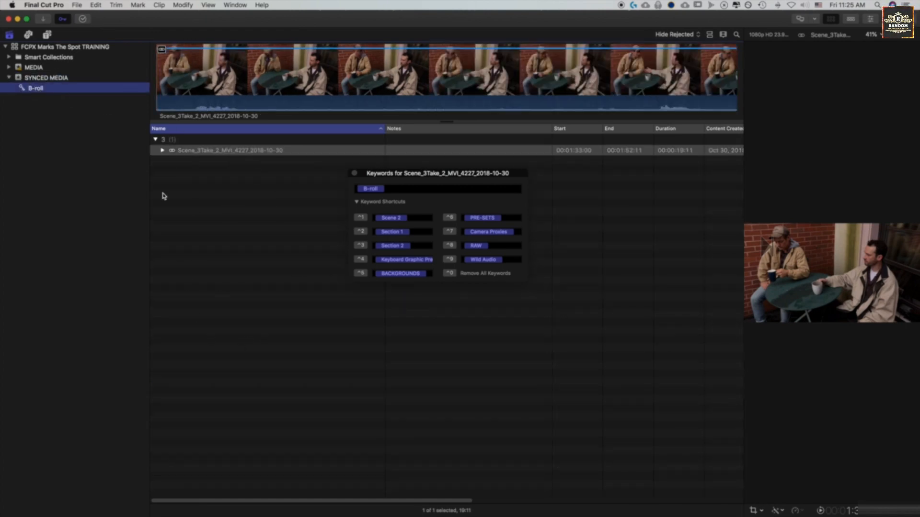
{"action": "left_click", "coordinate": [378, 189]}
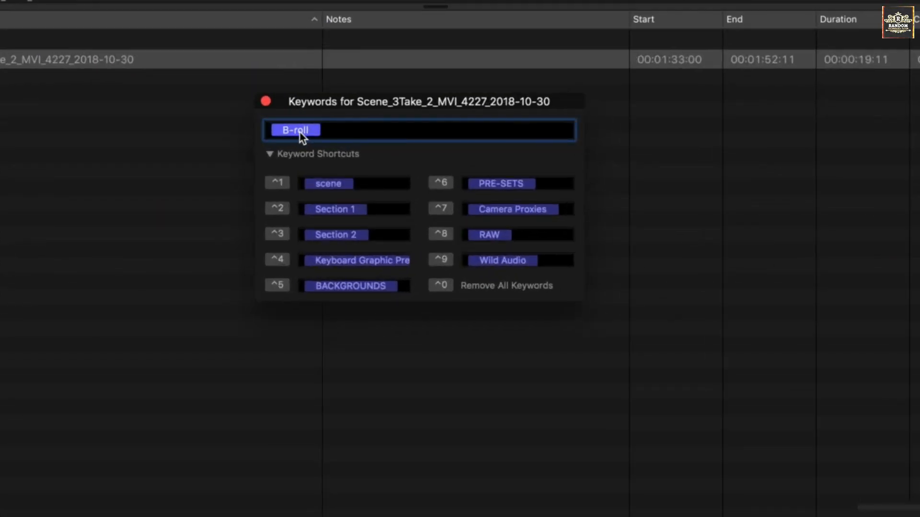
{"action": "left_click_drag", "start_coordinate": [300, 131], "coordinate": [315, 188]}
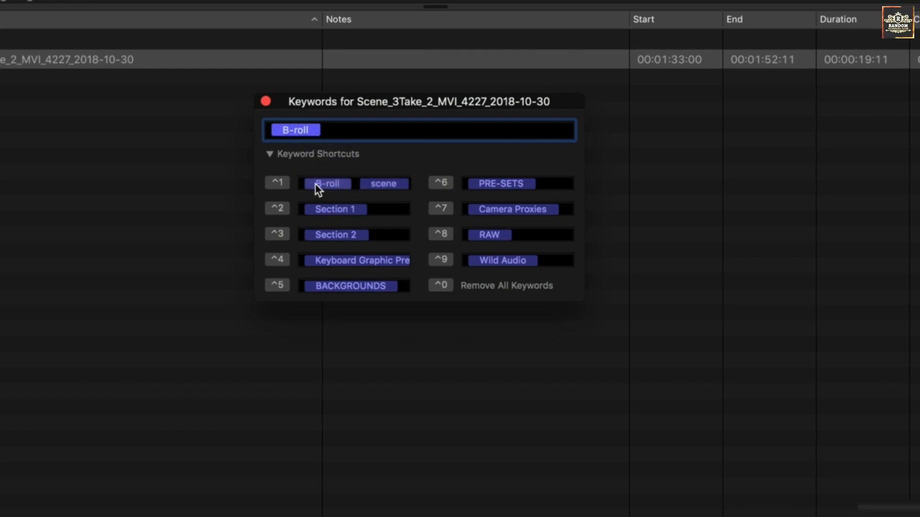
{"action": "left_click", "coordinate": [382, 183]}
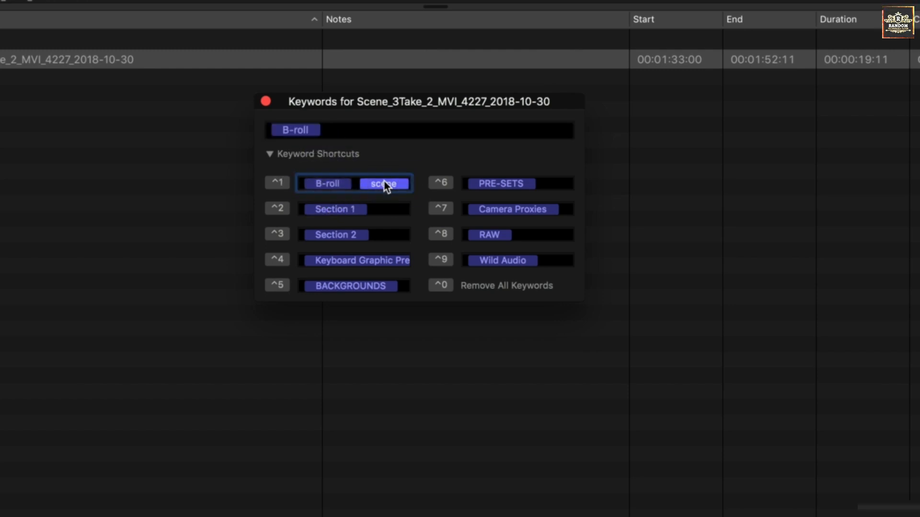
{"action": "key", "text": "BackSpace"}
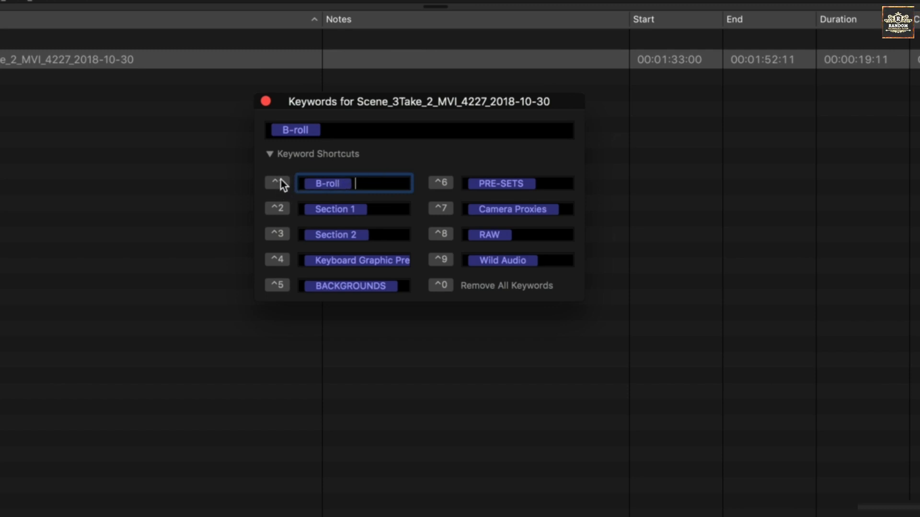
{"action": "left_click", "coordinate": [266, 101]}
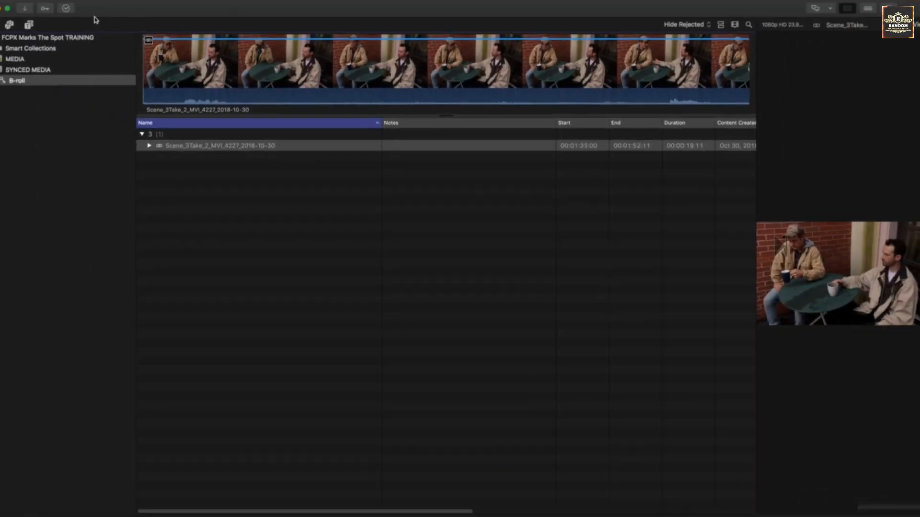
Apply the B-roll keyword to the whole Scene_2Take_8 clip in SYNCED MEDIA using keyword shortcut 1, and check its assigned keywords
{"action": "left_click", "coordinate": [43, 79]}
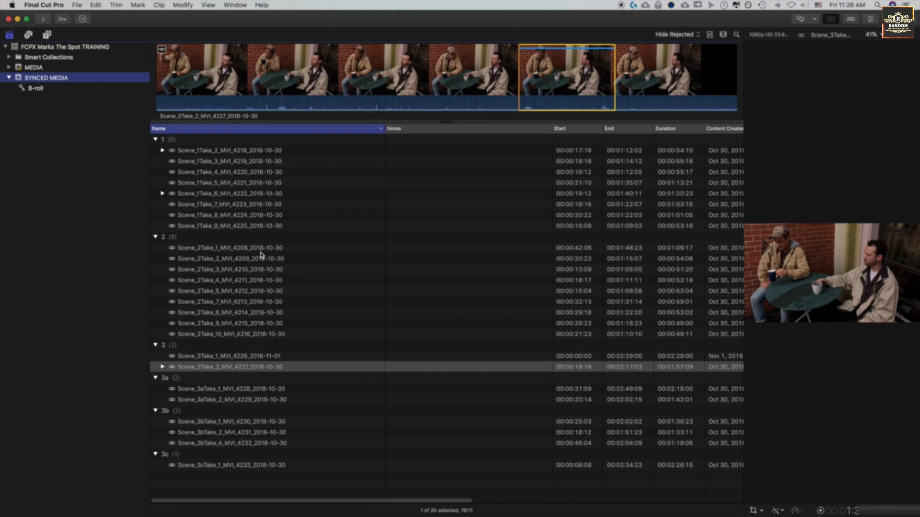
{"action": "left_click", "coordinate": [174, 312]}
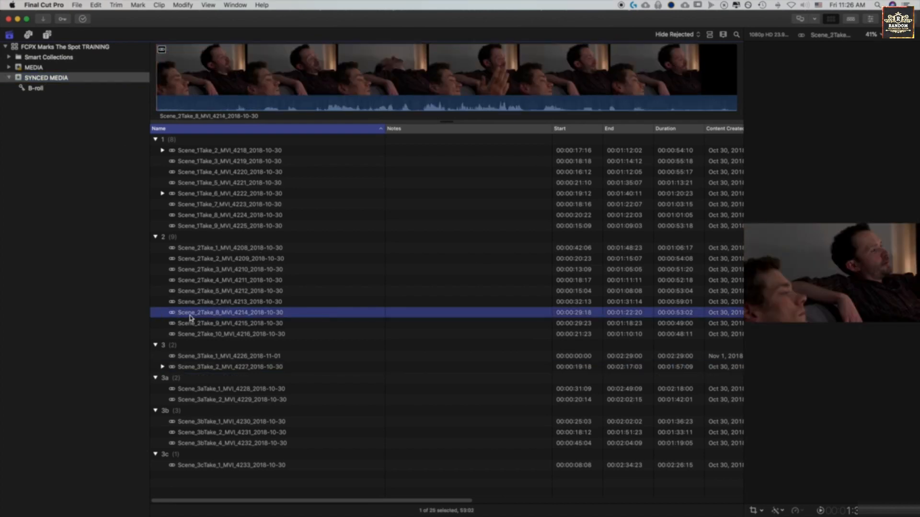
{"action": "key", "text": "ctrl+1"}
{"action": "left_click", "coordinate": [163, 313]}
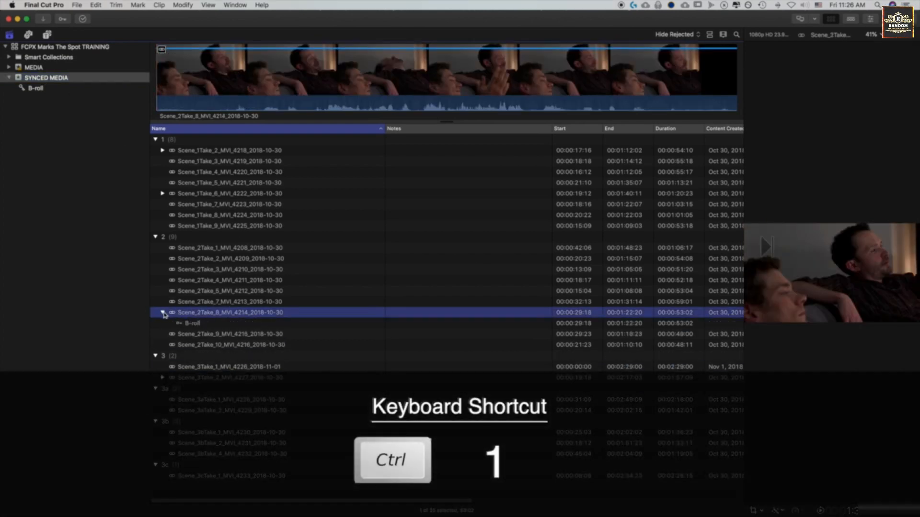
{"action": "left_click", "coordinate": [189, 325]}
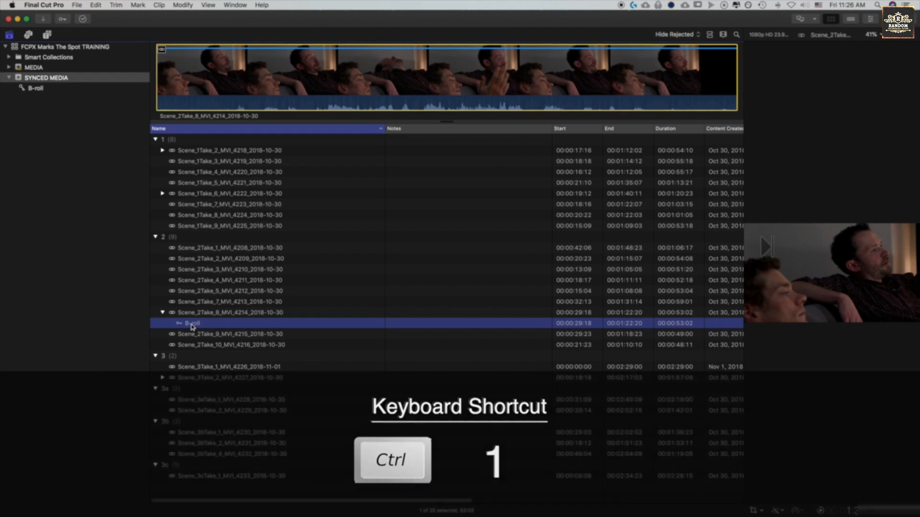
{"action": "key", "text": "super+k"}
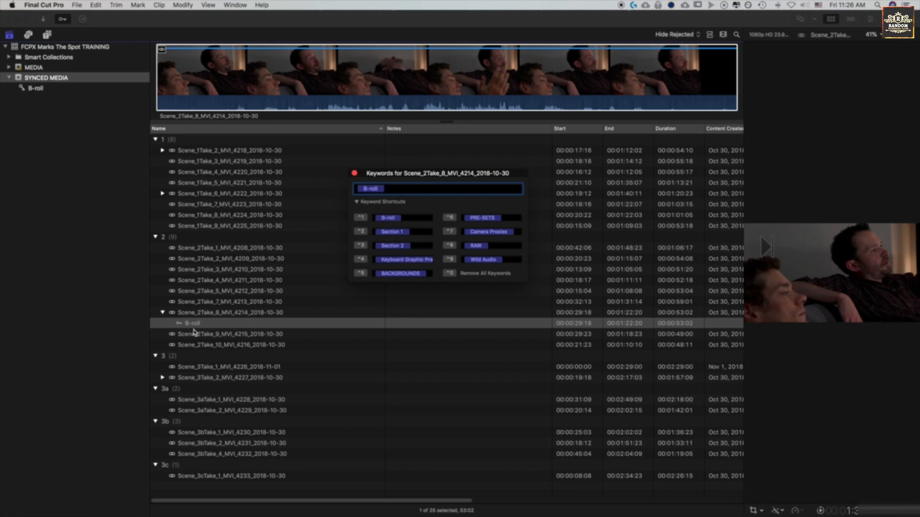
{"action": "left_click", "coordinate": [354, 173]}
Mark the range 00:00:49:05 to 00:00:57:12 in the Scene_2Take_8 clip and apply the B-roll keyword to it
{"action": "left_click", "coordinate": [369, 92]}
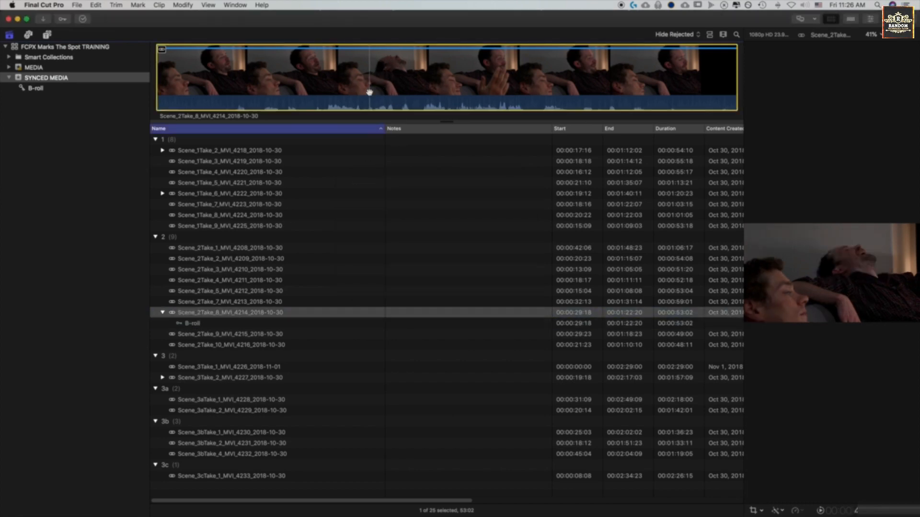
{"action": "key", "text": "i"}
{"action": "key", "text": "o"}
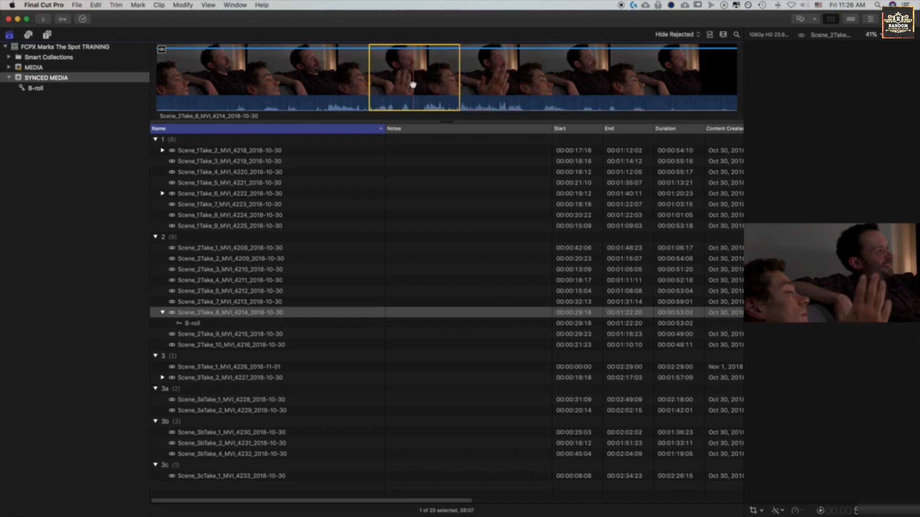
{"action": "key", "text": "ctrl+1"}
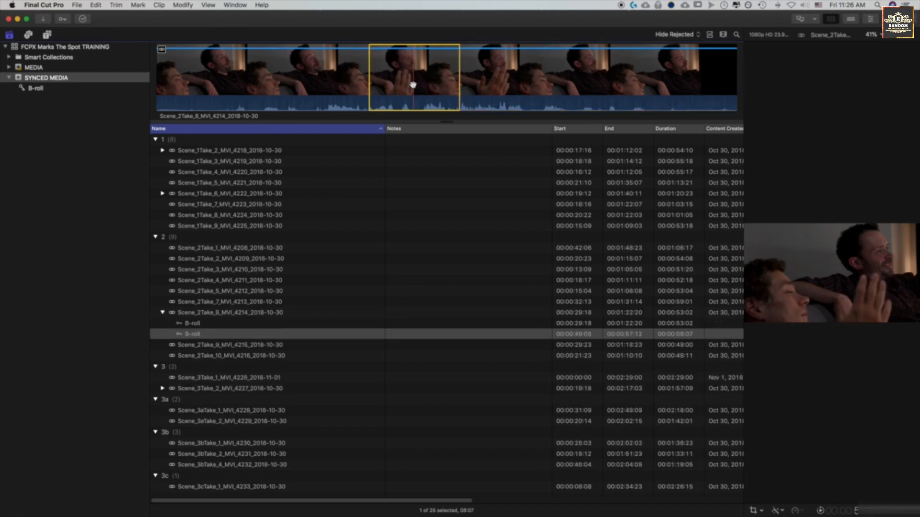
Add the note "Great b-roll!" to the shorter B-roll range of the Scene_2Take_8 clip
{"action": "left_click", "coordinate": [195, 336]}
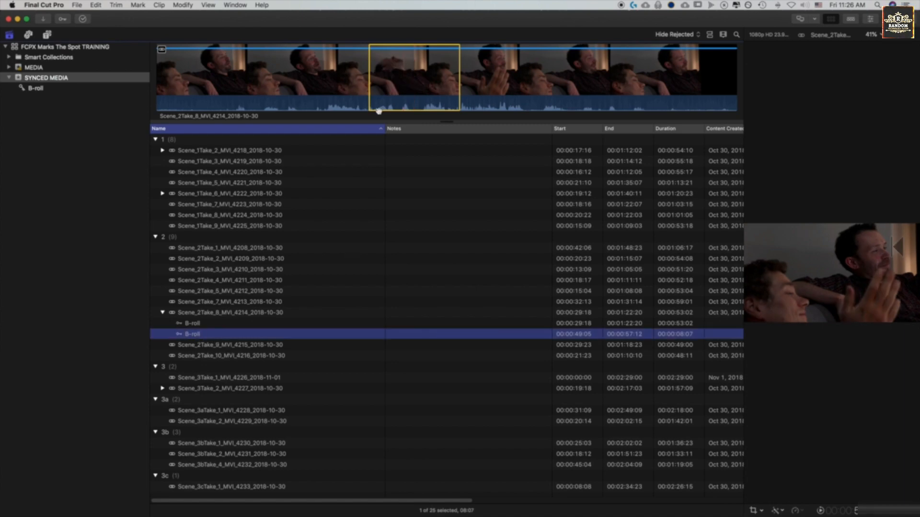
{"action": "left_click", "coordinate": [410, 82]}
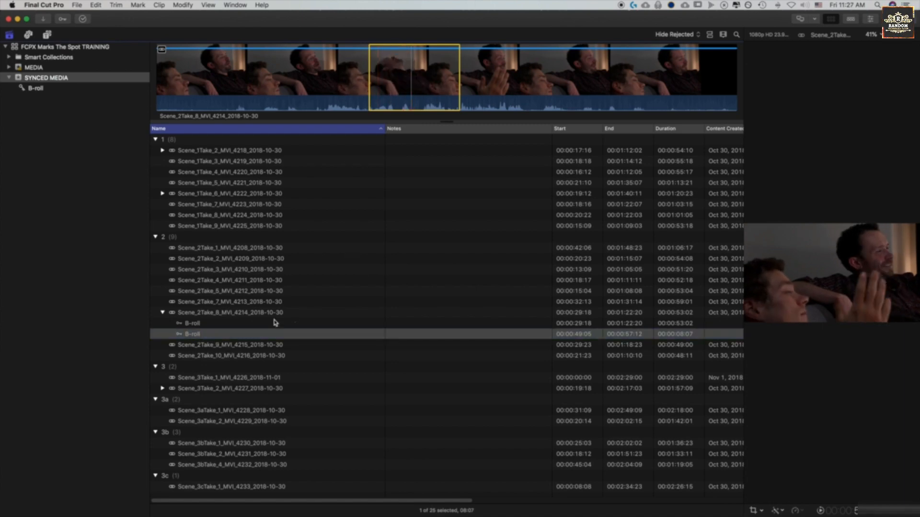
{"action": "left_click", "coordinate": [419, 335]}
{"action": "left_click", "coordinate": [411, 334]}
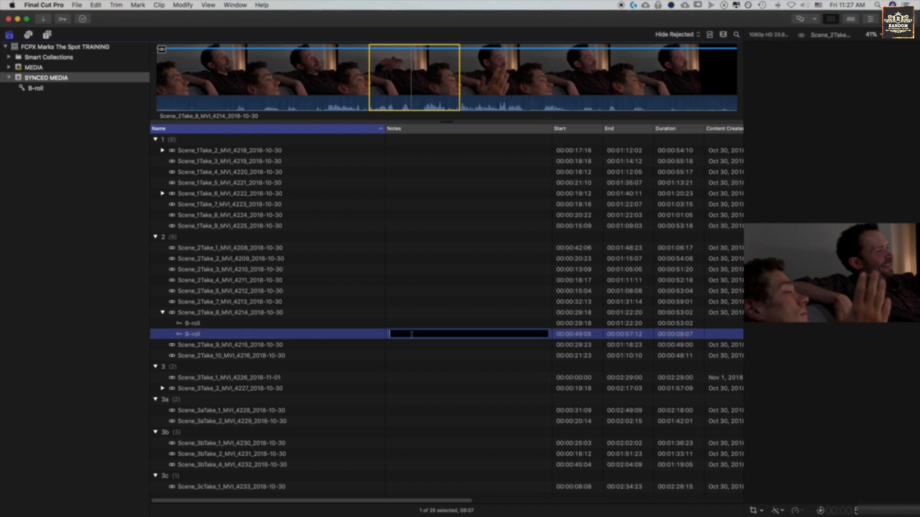
{"action": "type", "text": "Great n"}
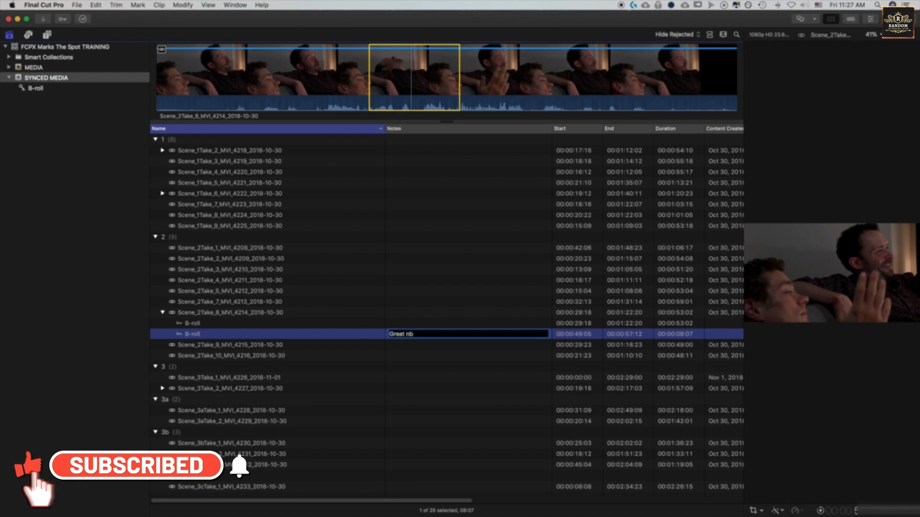
{"action": "key", "text": "BackSpace"}
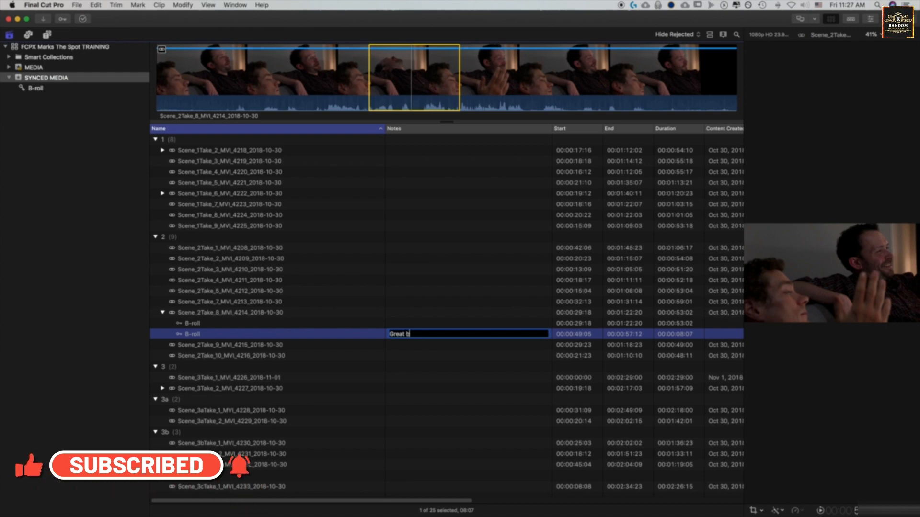
{"action": "type", "text": "b-roll!"}
{"action": "key", "text": "Return"}
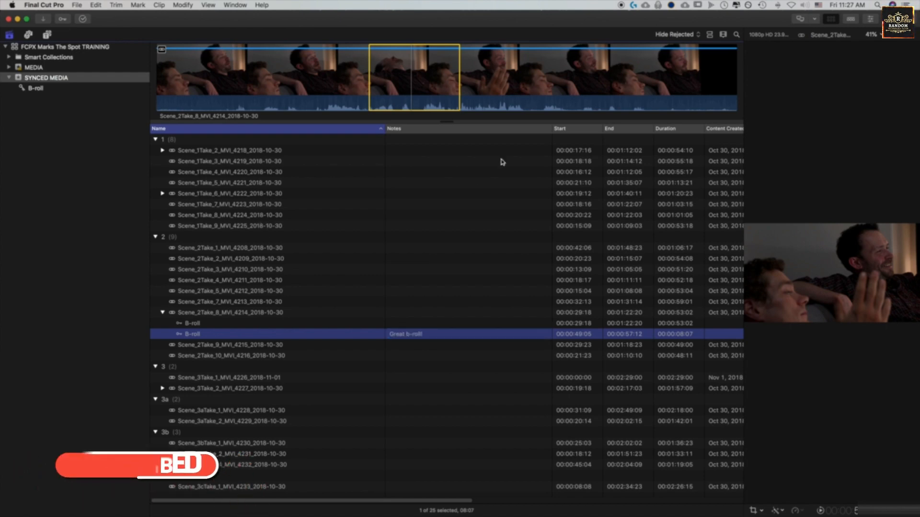
Switch the SYNCED MEDIA browser to filmstrip view and look through the clips grouped by scene
{"action": "left_click", "coordinate": [711, 35]}
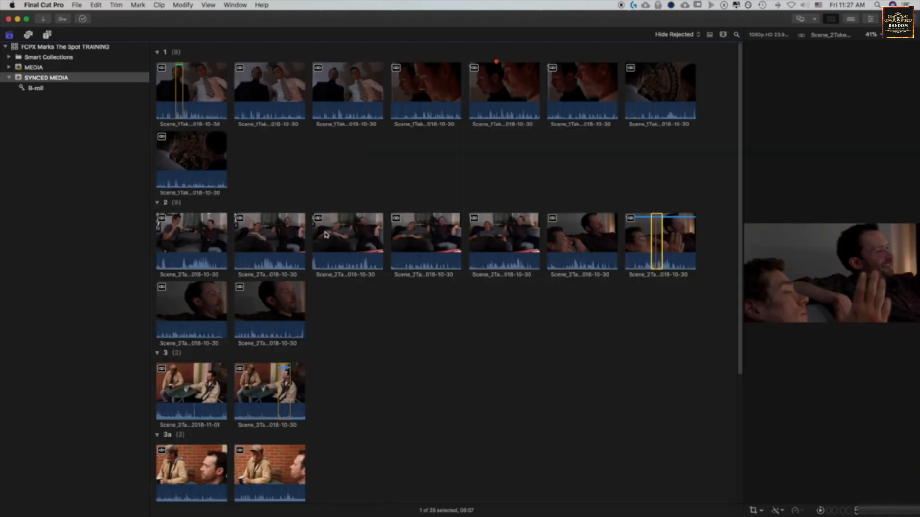
{"action": "scroll", "coordinate": [328, 230], "scroll_direction": "down", "scroll_amount": 5}
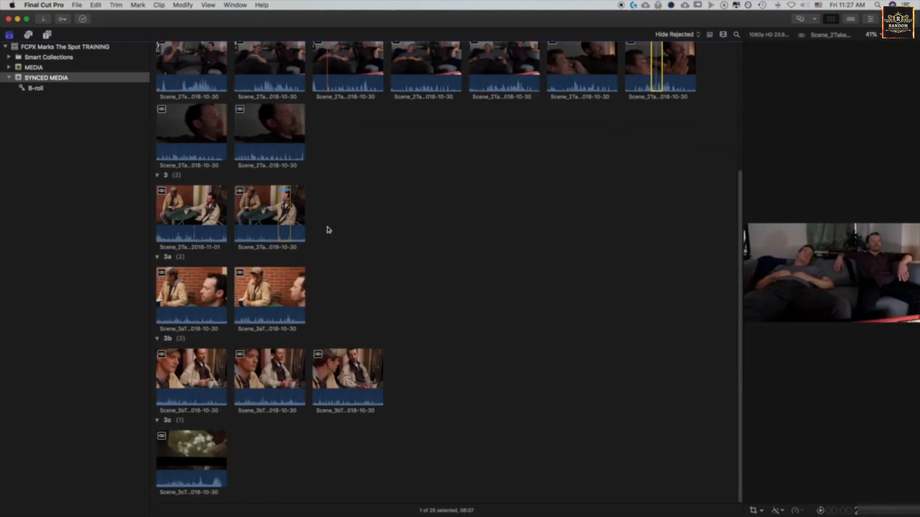
{"action": "scroll", "coordinate": [329, 230], "scroll_direction": "up", "scroll_amount": 5}
Set the filmstrip duration to 5s per thumbnail and check the expanded clips in the SYNCED MEDIA event
{"action": "left_click", "coordinate": [723, 35]}
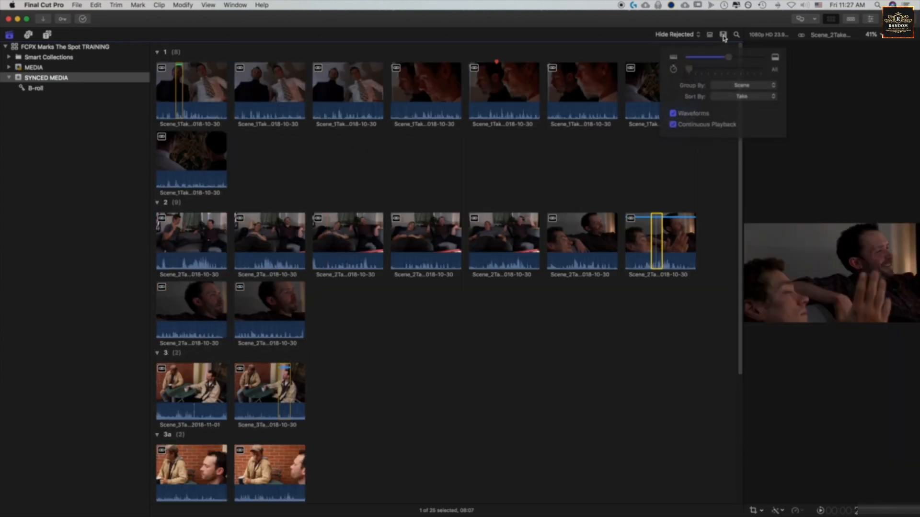
{"action": "left_click", "coordinate": [693, 70]}
{"action": "left_click_drag", "start_coordinate": [693, 70], "coordinate": [741, 72]}
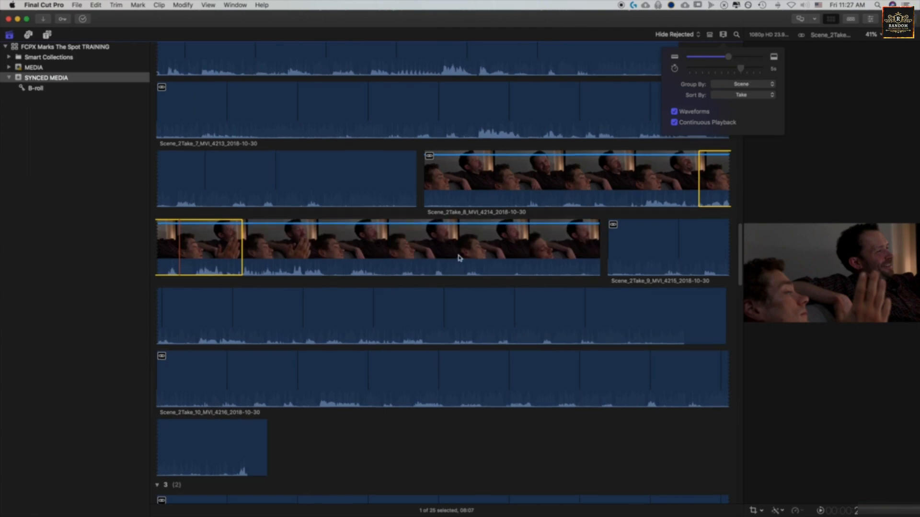
{"action": "scroll", "coordinate": [461, 256], "scroll_direction": "up", "scroll_amount": 10}
{"action": "scroll", "coordinate": [464, 257], "scroll_direction": "up", "scroll_amount": 10}
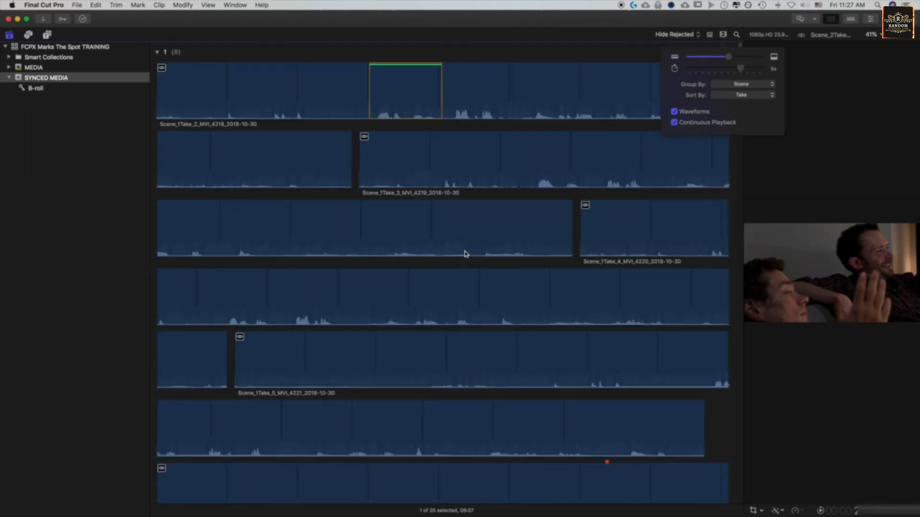
{"action": "left_click", "coordinate": [723, 34]}
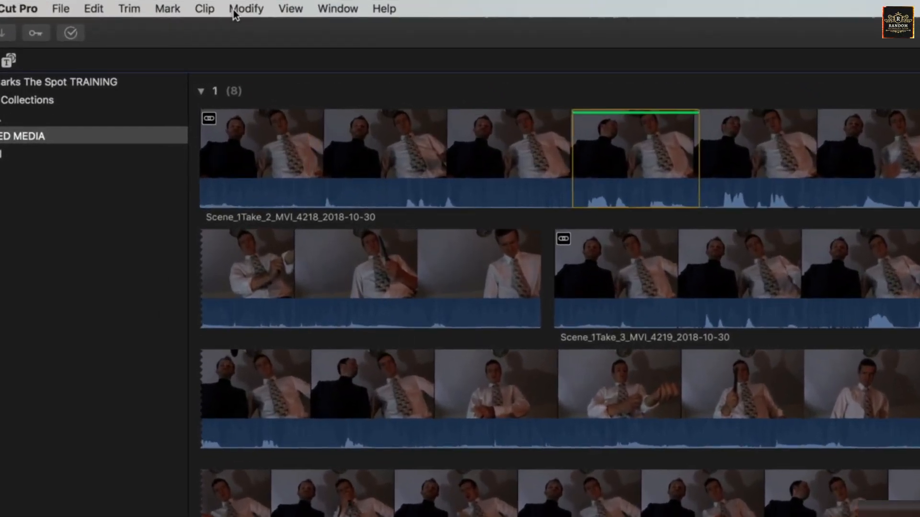
Turn on Skimmer Info for the clips in the browser
{"action": "left_click", "coordinate": [276, 8]}
{"action": "mouse_move", "coordinate": [309, 80]}
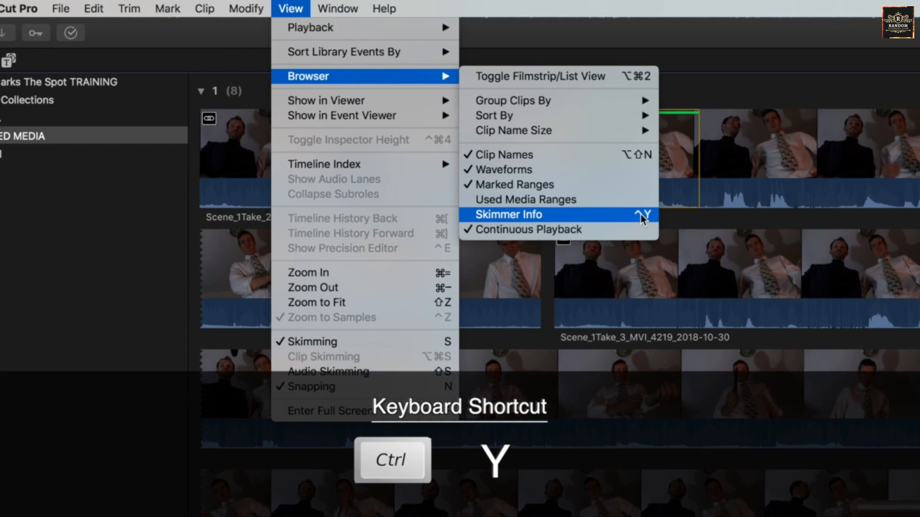
{"action": "left_click", "coordinate": [640, 214]}
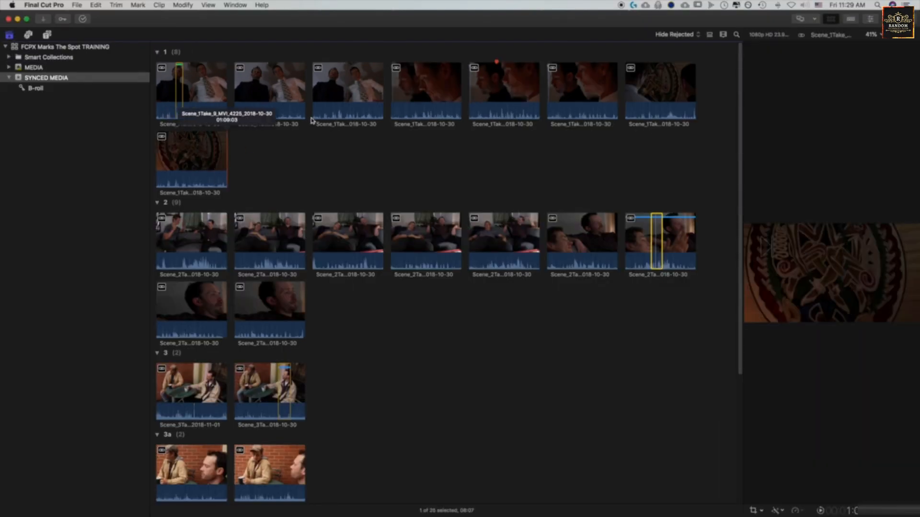
{"action": "scroll", "coordinate": [323, 167], "scroll_direction": "down", "scroll_amount": 1}
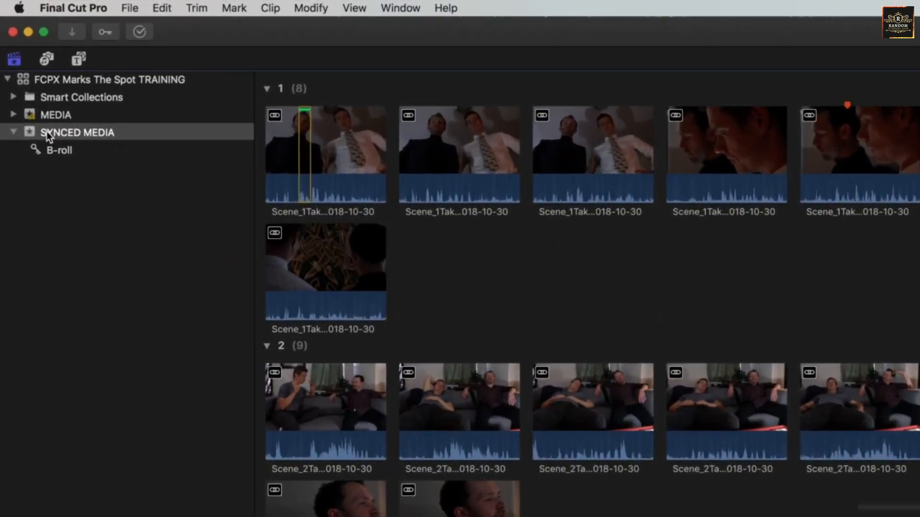
Compare the contents of the MEDIA and SYNCED MEDIA events, and examine the B-roll keyword collection inside SYNCED MEDIA
{"action": "left_click", "coordinate": [45, 112]}
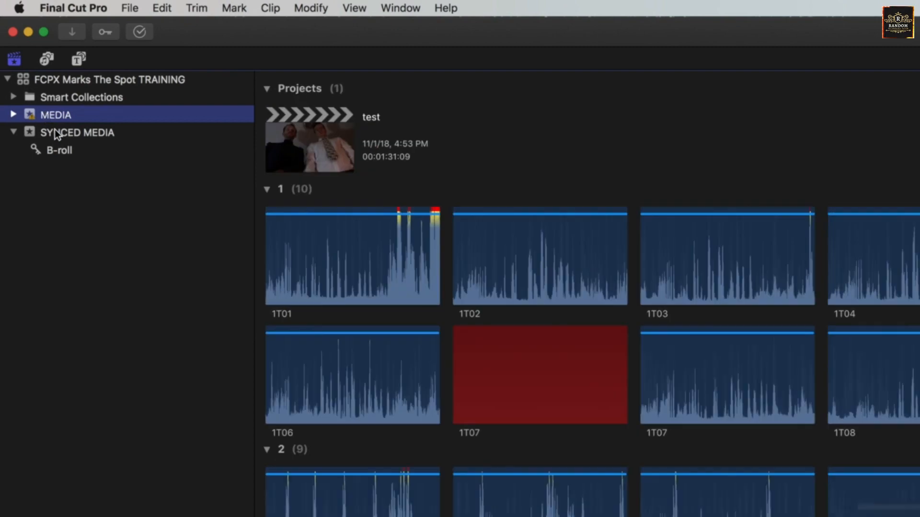
{"action": "left_click", "coordinate": [55, 131]}
{"action": "left_click", "coordinate": [56, 116]}
{"action": "left_click", "coordinate": [62, 134]}
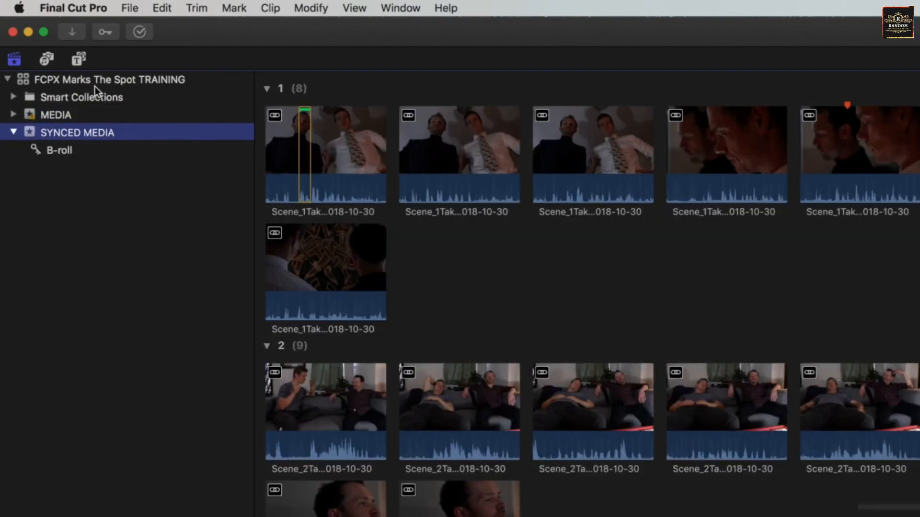
{"action": "left_click", "coordinate": [13, 133]}
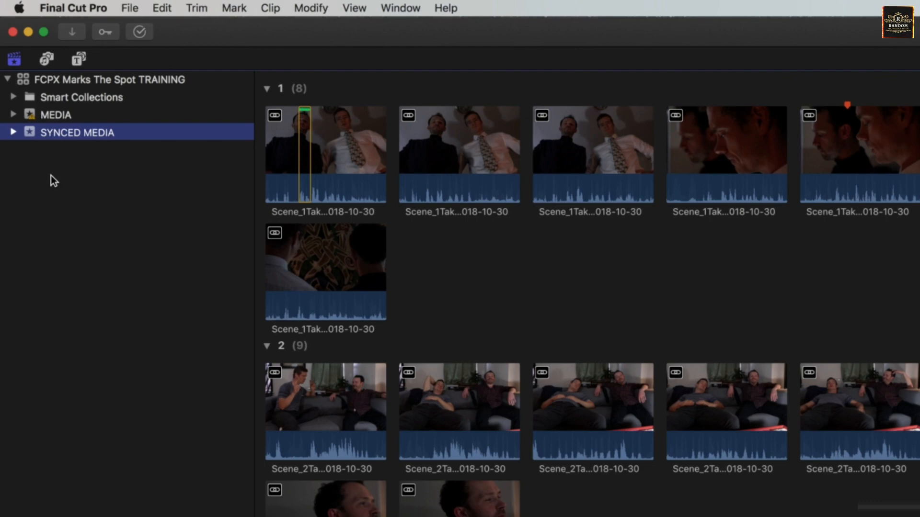
{"action": "left_click", "coordinate": [13, 133]}
{"action": "left_click", "coordinate": [53, 150]}
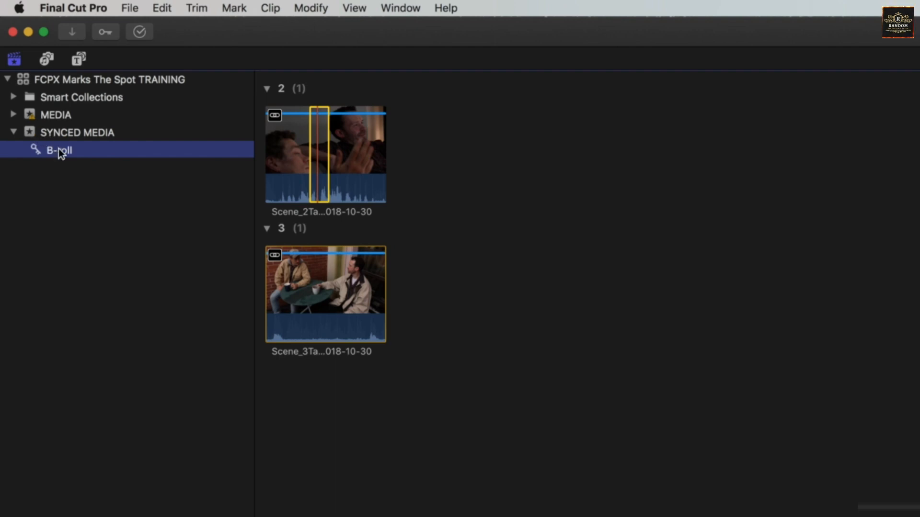
Expand the MEDIA event's keyword collections and create a smart collection named "B-roll" in that event
{"action": "left_click", "coordinate": [53, 116]}
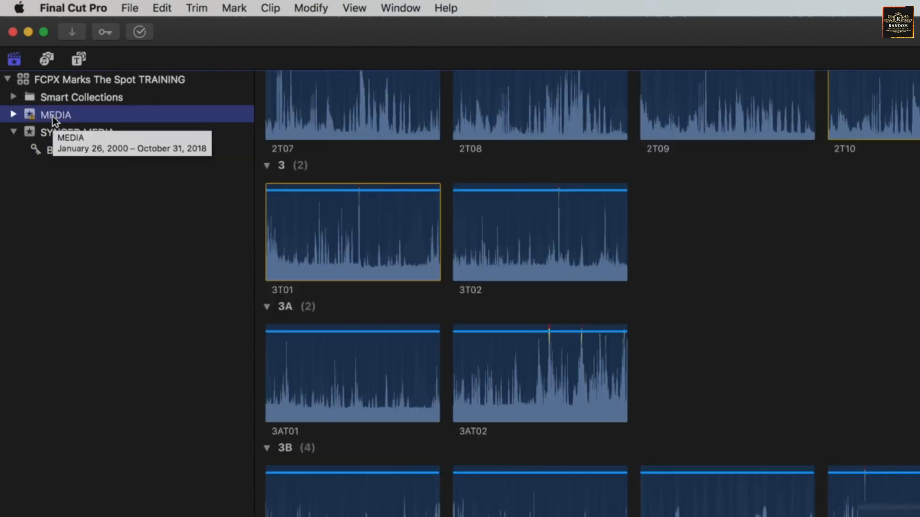
{"action": "left_click", "coordinate": [14, 116]}
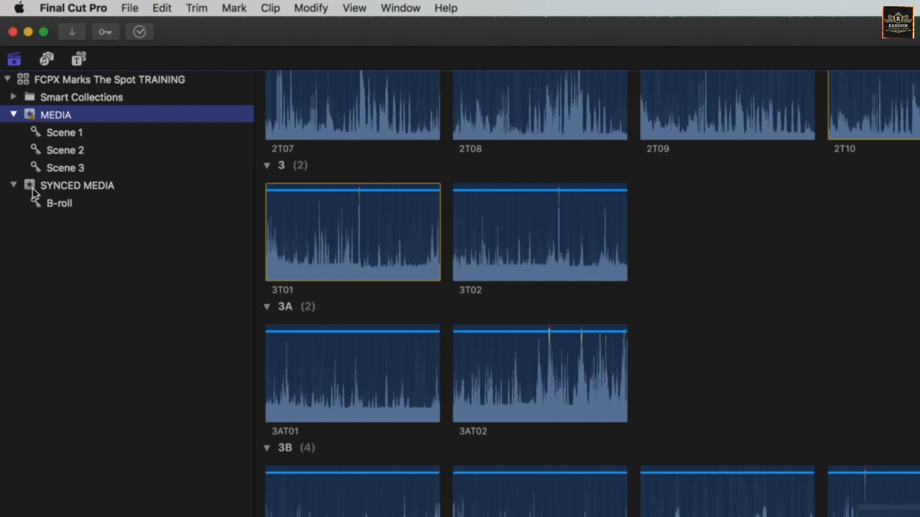
{"action": "right_click", "coordinate": [32, 120]}
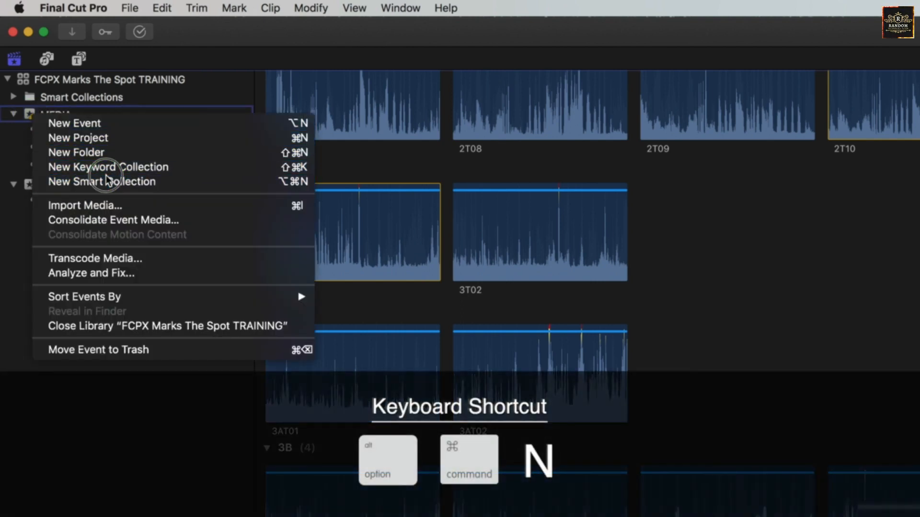
{"action": "left_click", "coordinate": [108, 181]}
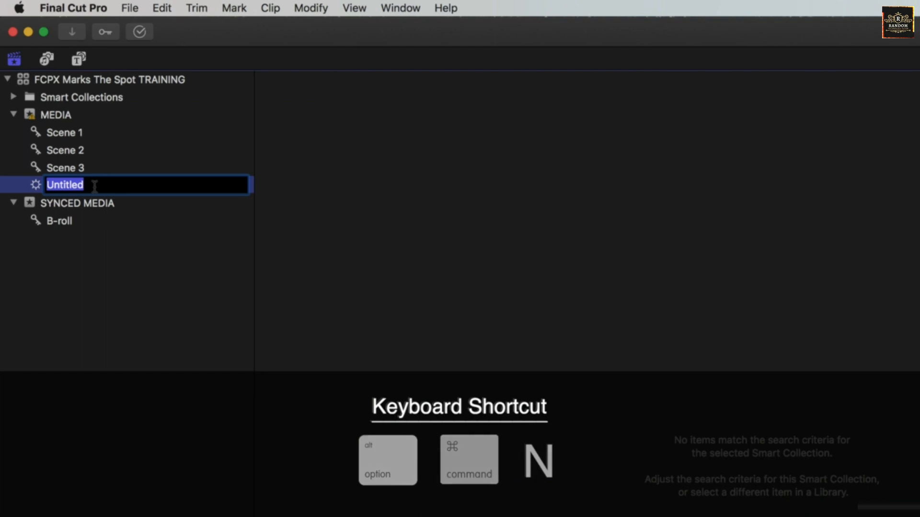
{"action": "type", "text": "B-roll"}
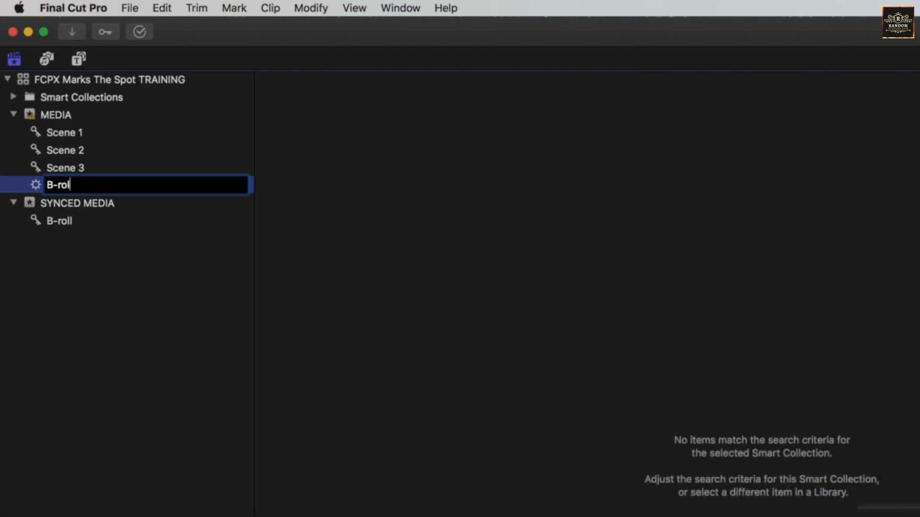
{"action": "key", "text": "Return"}
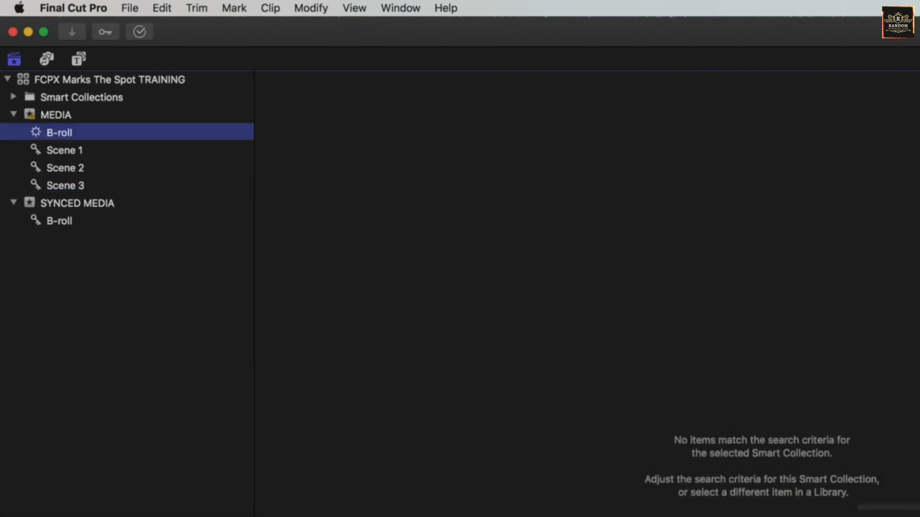
Add a Media Type rule, Is Video With Audio, to the B-roll smart collection in the MEDIA event
{"action": "double_click", "coordinate": [31, 131]}
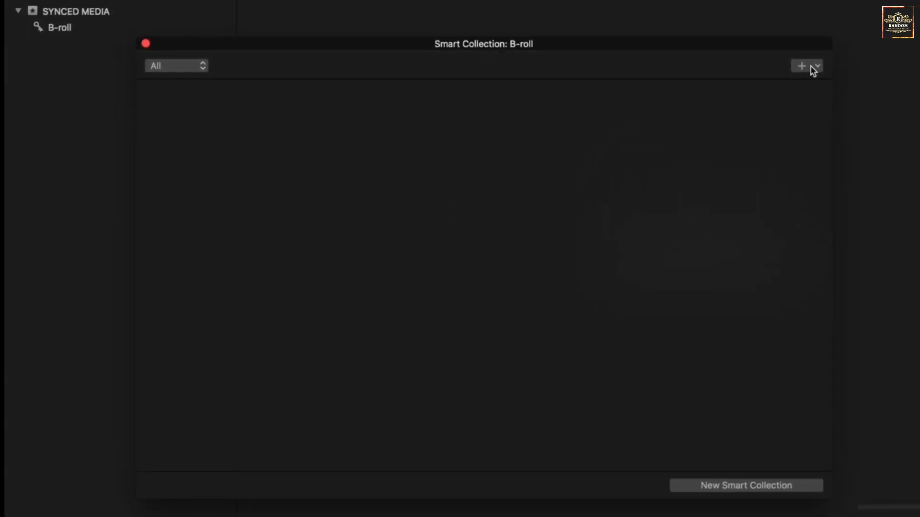
{"action": "left_click", "coordinate": [813, 70]}
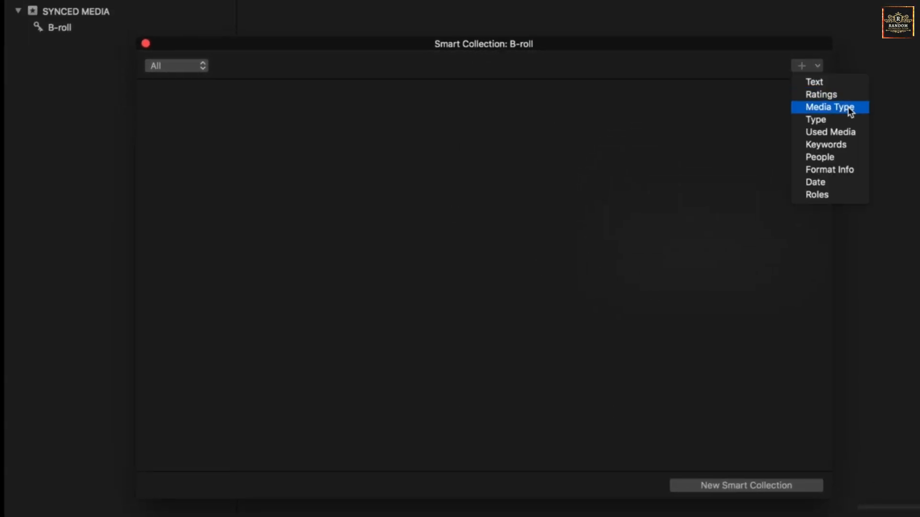
{"action": "left_click", "coordinate": [851, 111]}
Try a Type rule of Audition in the B-roll smart collection and remove that rule
{"action": "left_click", "coordinate": [814, 69]}
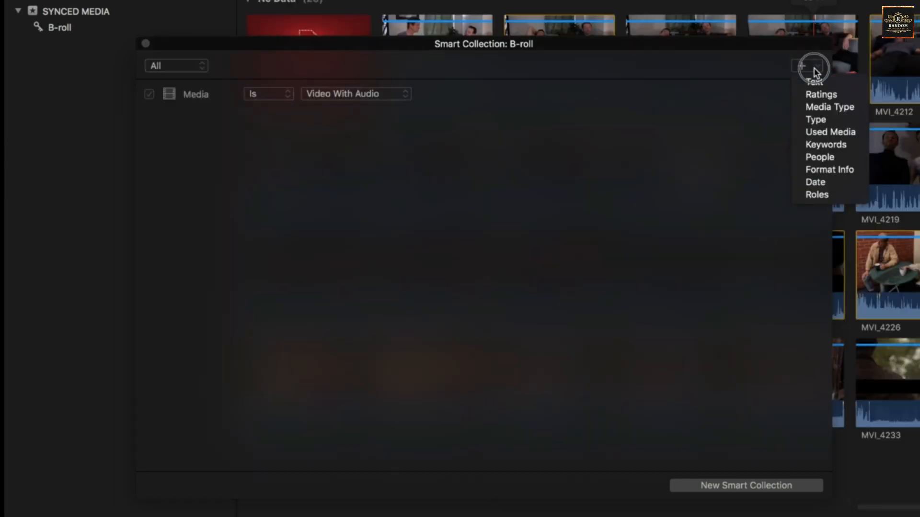
{"action": "left_click", "coordinate": [820, 69]}
{"action": "left_click", "coordinate": [816, 67]}
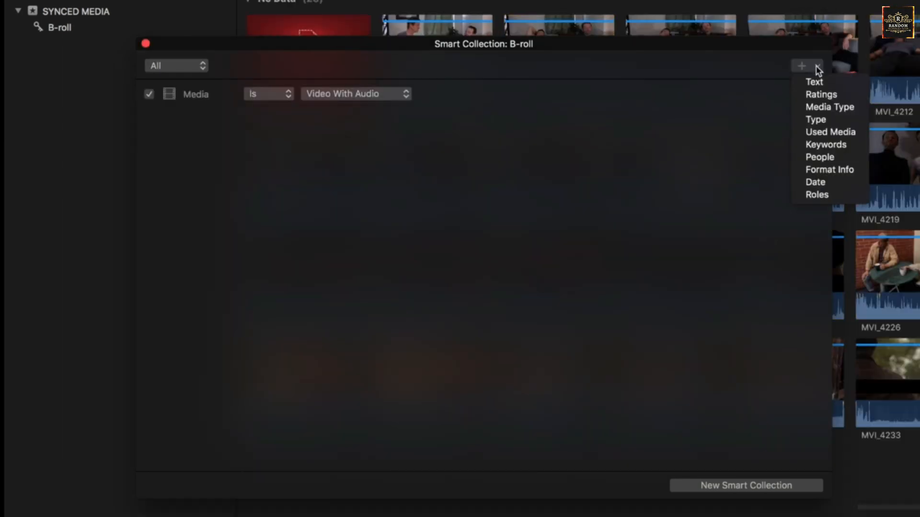
{"action": "left_click", "coordinate": [840, 120]}
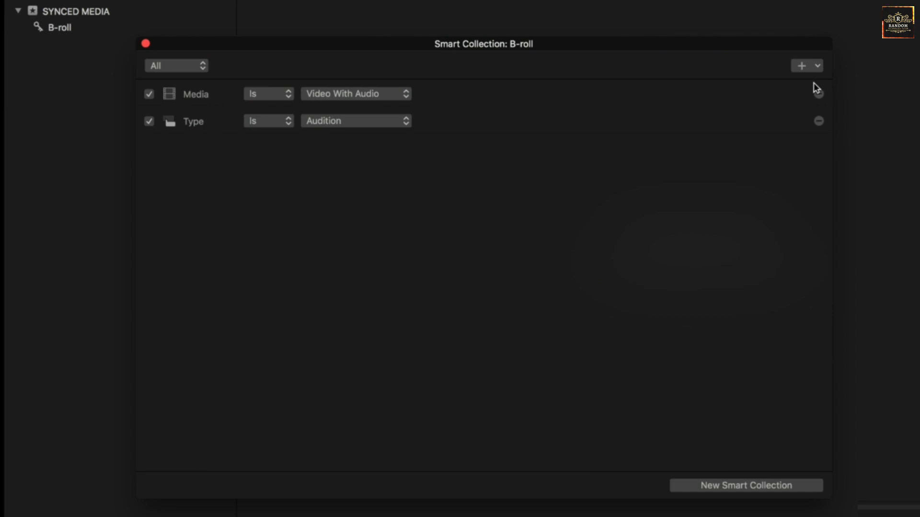
{"action": "left_click", "coordinate": [819, 121]}
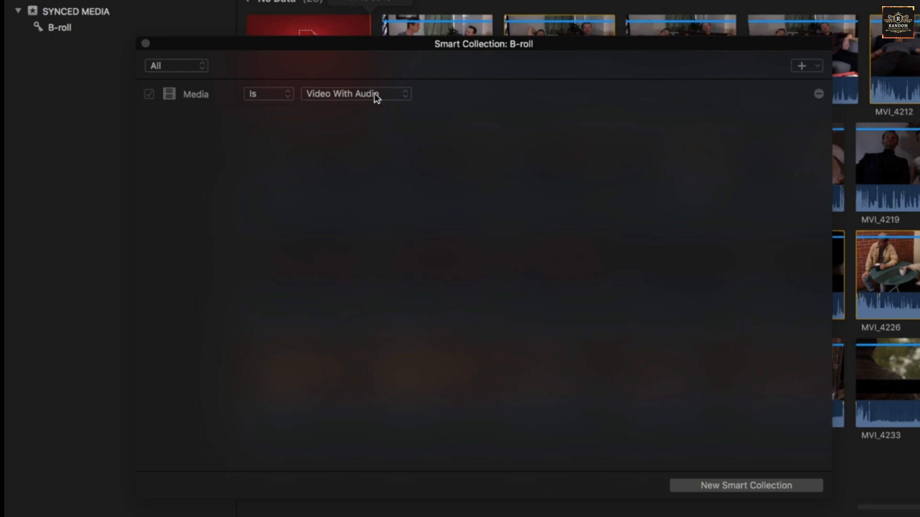
Filter the B-roll smart collection's clips with a Keywords rule that includes any of Scene 1, Scene 2 and Scene 3, and close the filter window
{"action": "left_click", "coordinate": [62, 28]}
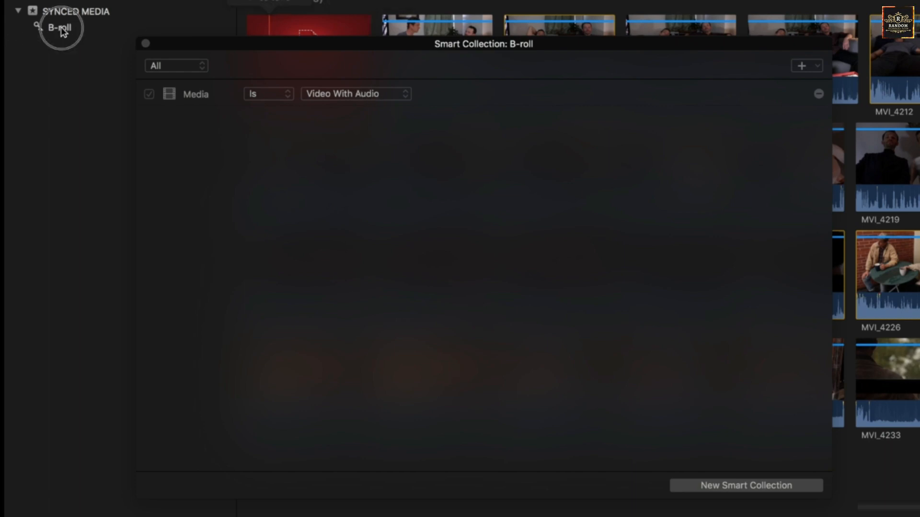
{"action": "left_click_drag", "start_coordinate": [297, 45], "coordinate": [325, 202]}
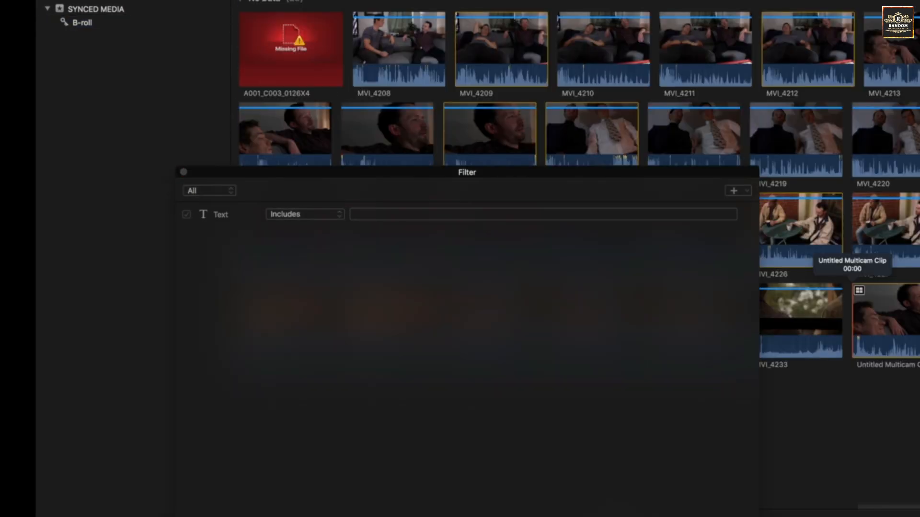
{"action": "left_click", "coordinate": [744, 191]}
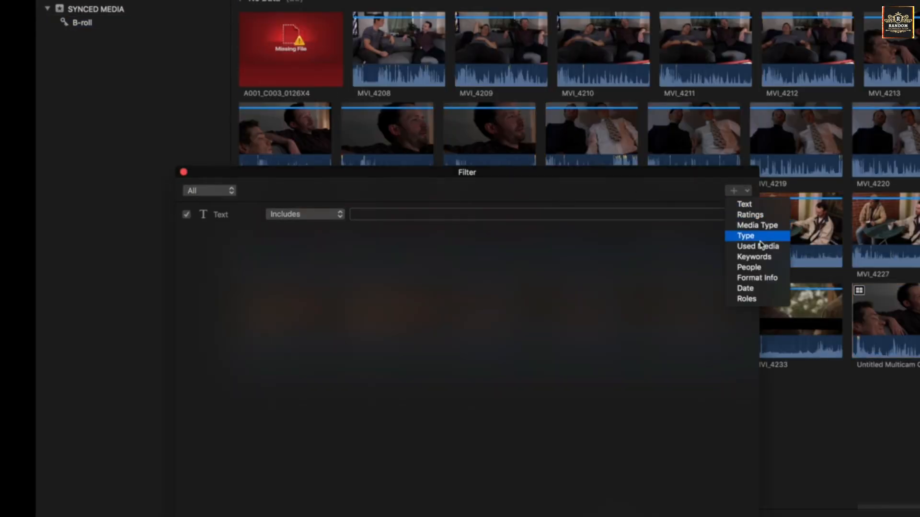
{"action": "left_click", "coordinate": [766, 255]}
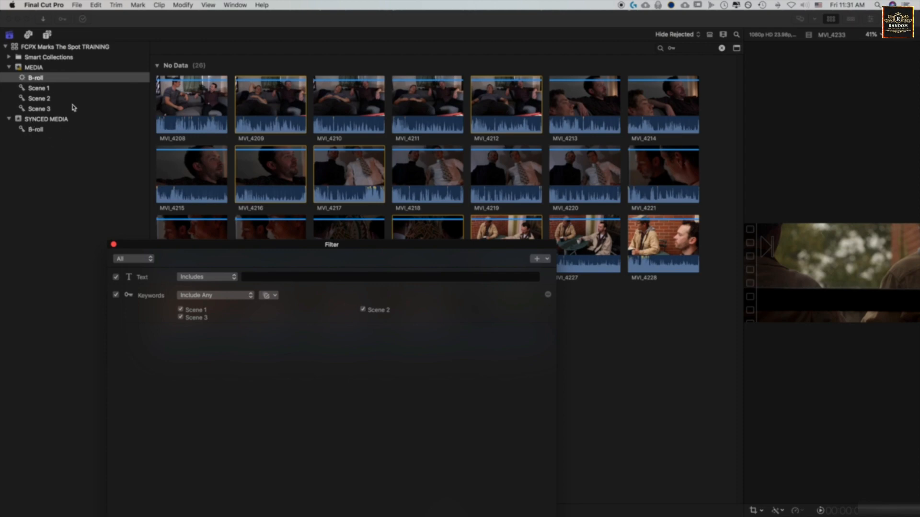
{"action": "left_click", "coordinate": [113, 244]}
{"action": "left_click", "coordinate": [32, 119]}
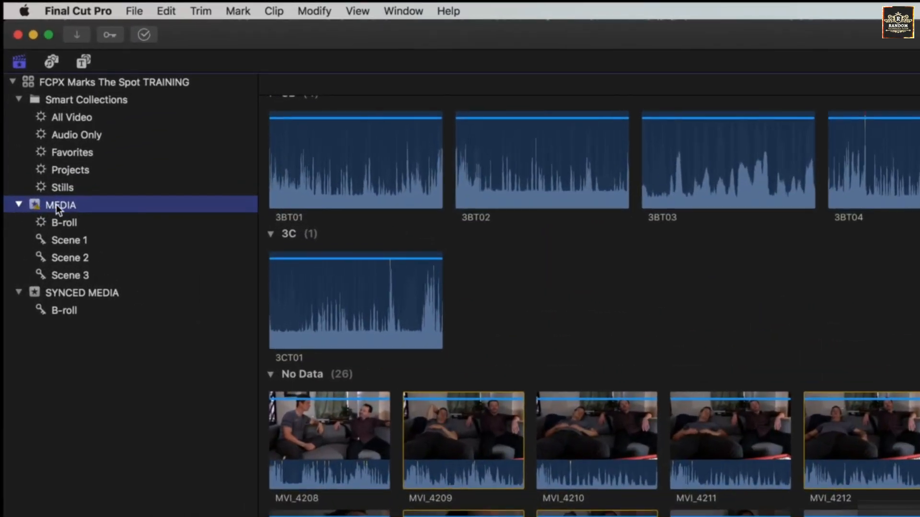
{"action": "left_click", "coordinate": [131, 12]}
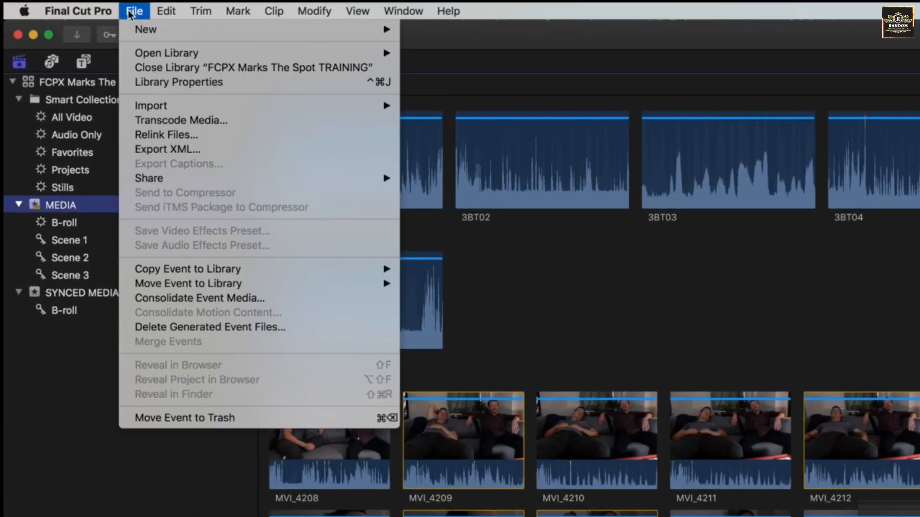
{"action": "mouse_move", "coordinate": [352, 33]}
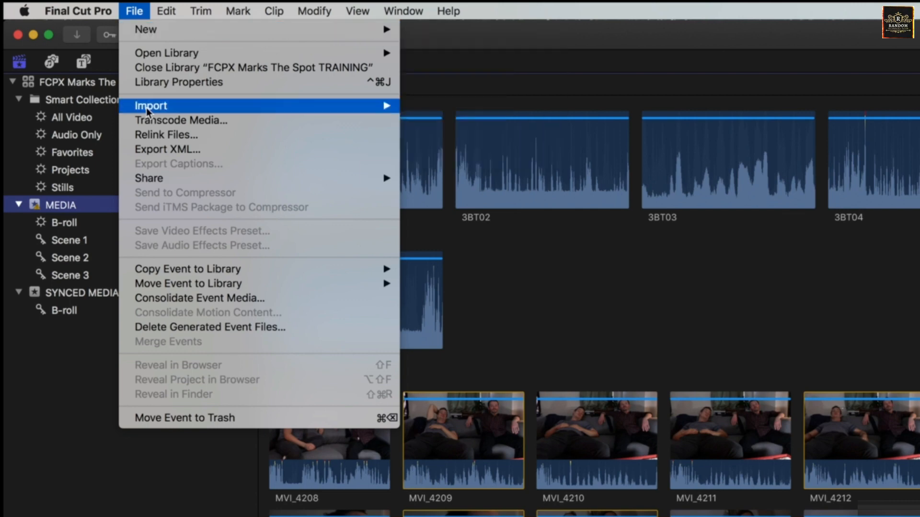
{"action": "left_click", "coordinate": [74, 89]}
Create a library smart collection named "B-roll" in the FCPX Marks The Spot TRAINING library
{"action": "left_click", "coordinate": [68, 88]}
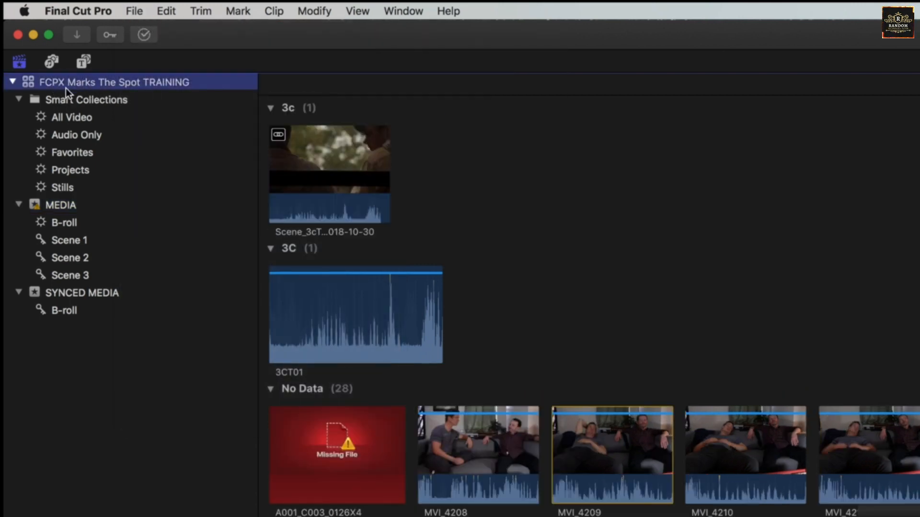
{"action": "left_click", "coordinate": [134, 11]}
{"action": "mouse_move", "coordinate": [144, 29]}
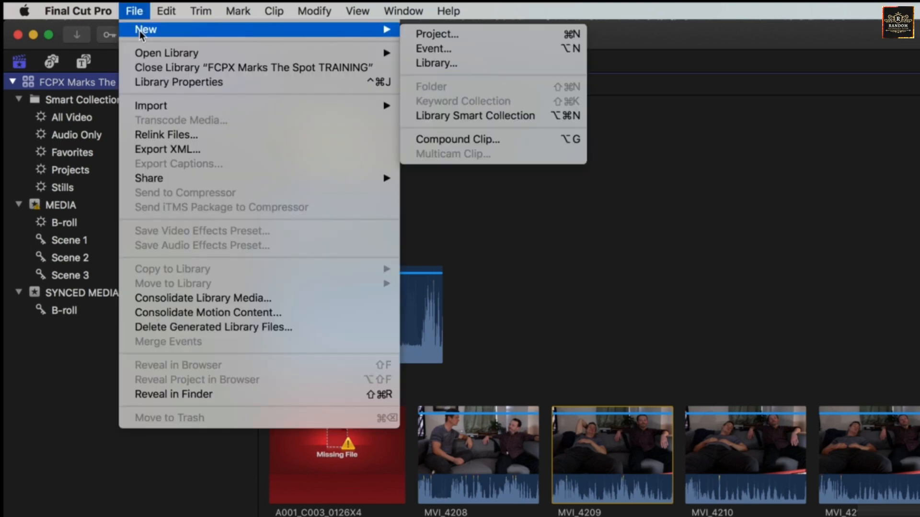
{"action": "left_click", "coordinate": [457, 115]}
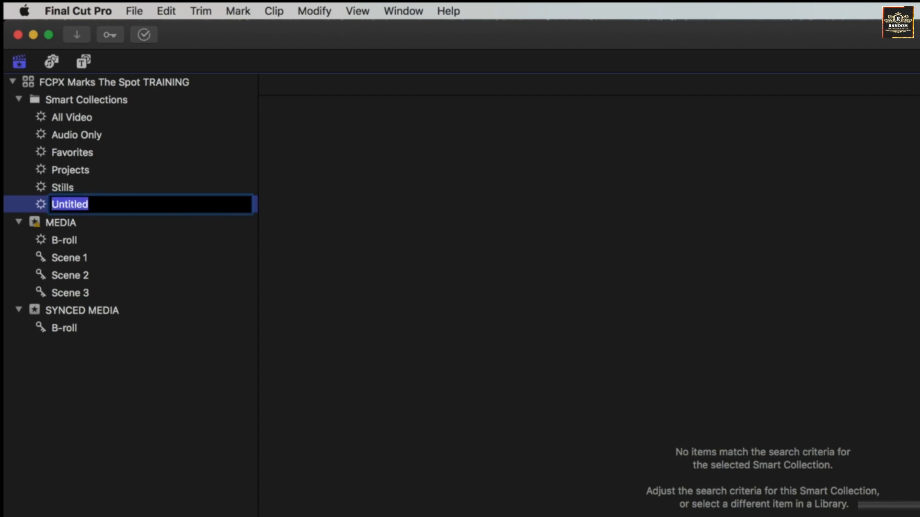
{"action": "type", "text": "B-roll"}
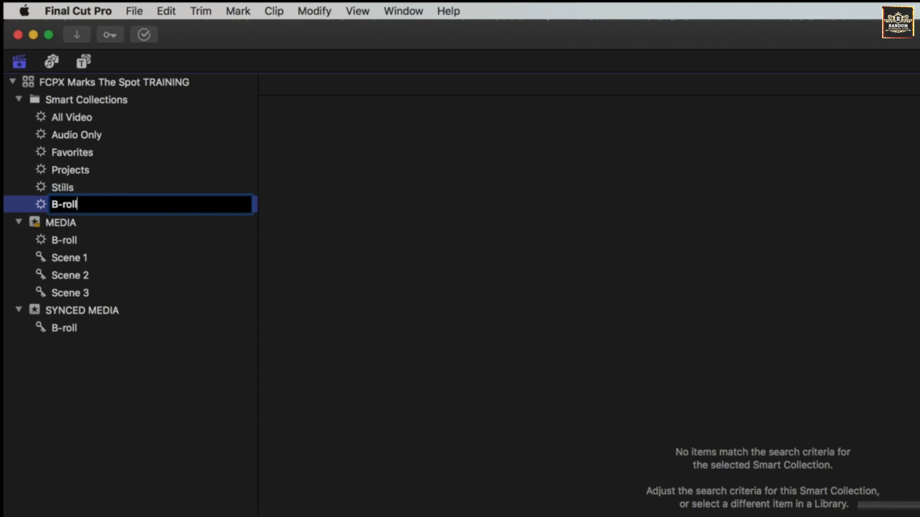
{"action": "key", "text": "Return"}
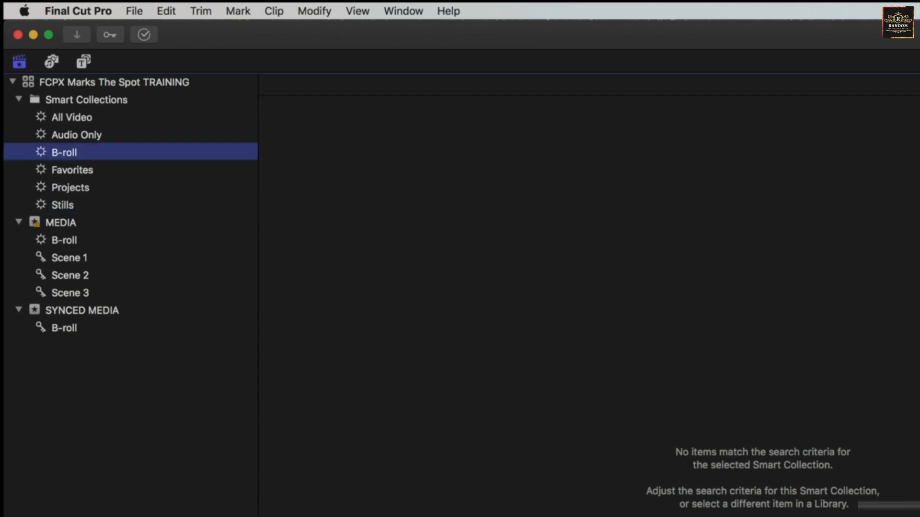
Add a Keywords rule to the library's B-roll smart collection, including any of B-roll, Scene 1, Scene 2 and Scene 3, and move its filter window aside
{"action": "double_click", "coordinate": [43, 149]}
{"action": "left_click_drag", "start_coordinate": [412, 377], "coordinate": [415, 224]}
{"action": "left_click_drag", "start_coordinate": [357, 172], "coordinate": [341, 161]}
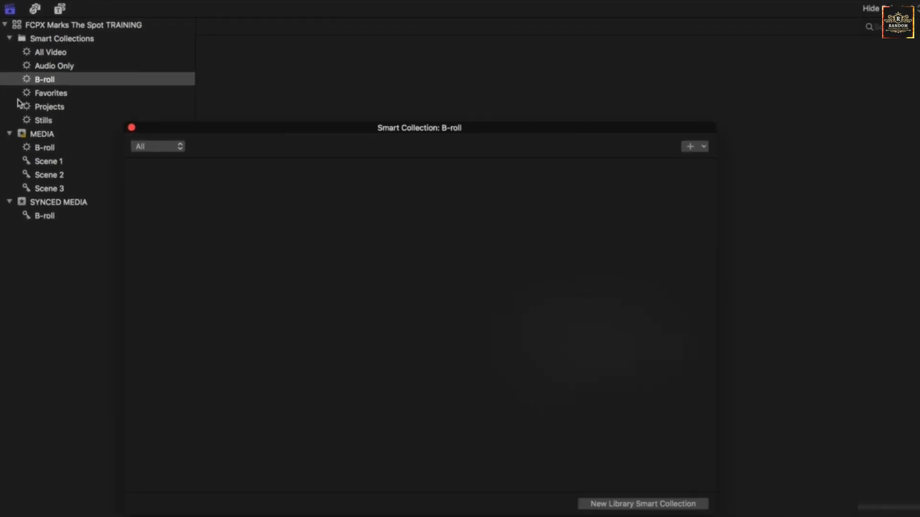
{"action": "left_click", "coordinate": [704, 147]}
{"action": "left_click", "coordinate": [726, 211]}
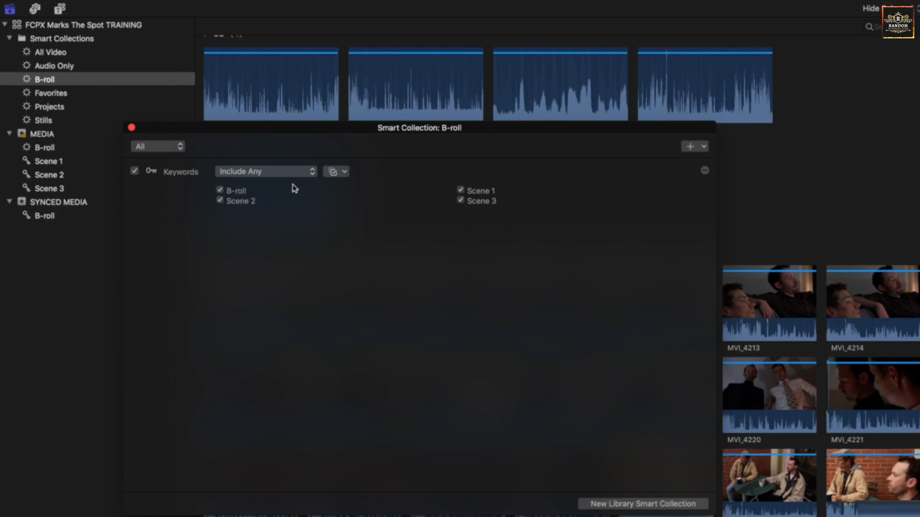
{"action": "left_click_drag", "start_coordinate": [337, 129], "coordinate": [552, 123]}
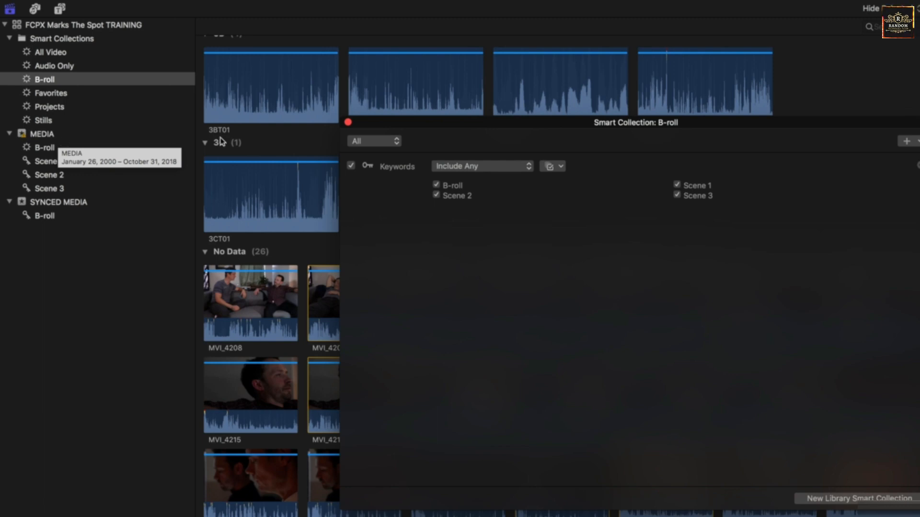
{"action": "left_click", "coordinate": [35, 80]}
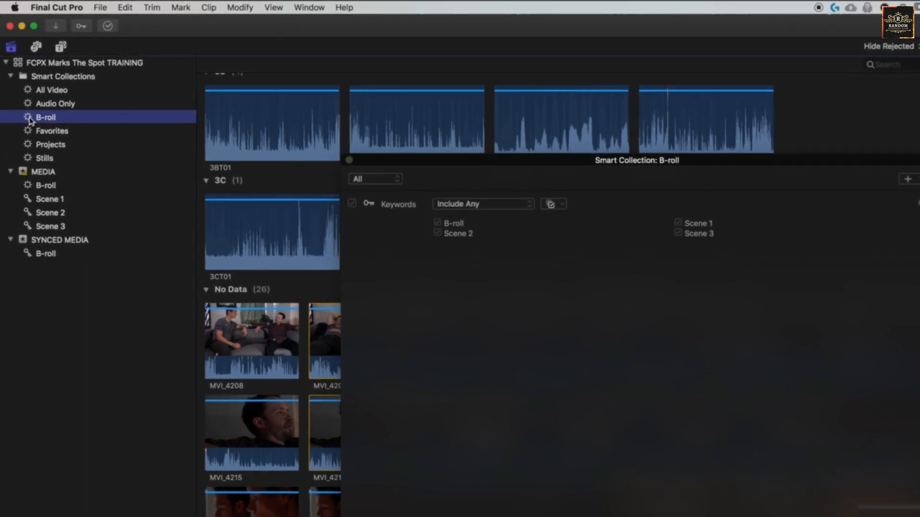
{"action": "left_click", "coordinate": [100, 7]}
{"action": "mouse_move", "coordinate": [109, 22]}
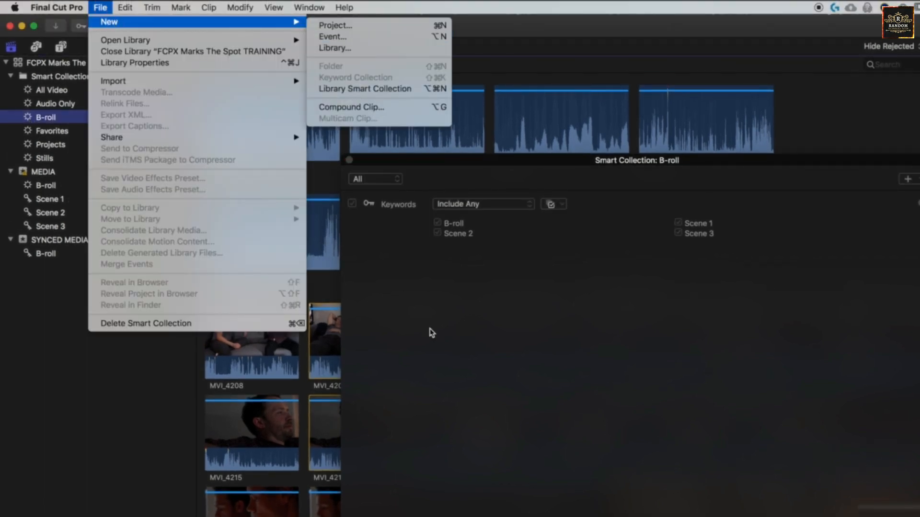
{"action": "left_click", "coordinate": [429, 333]}
{"action": "left_click", "coordinate": [349, 160]}
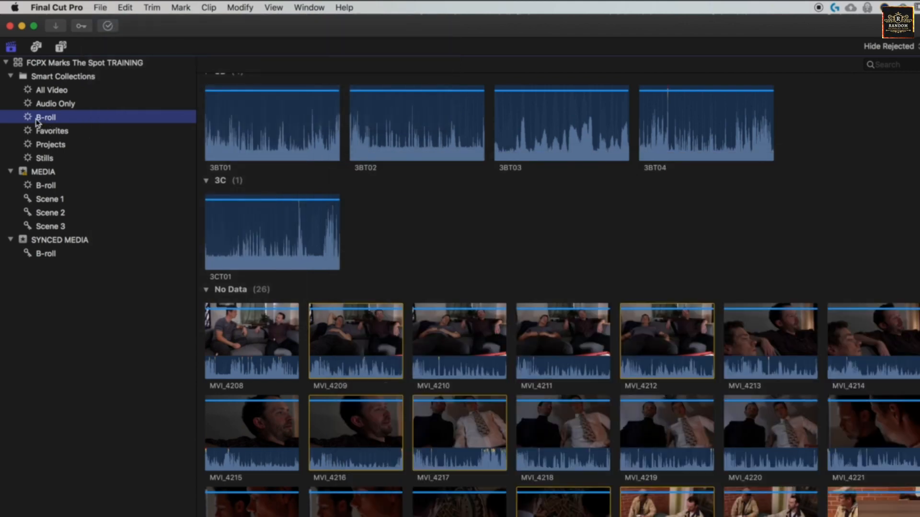
Add a second Keywords rule, a Media Type rule of Is Video With Audio and a Favorites Ratings rule to the library's B-roll smart collection
{"action": "double_click", "coordinate": [37, 121]}
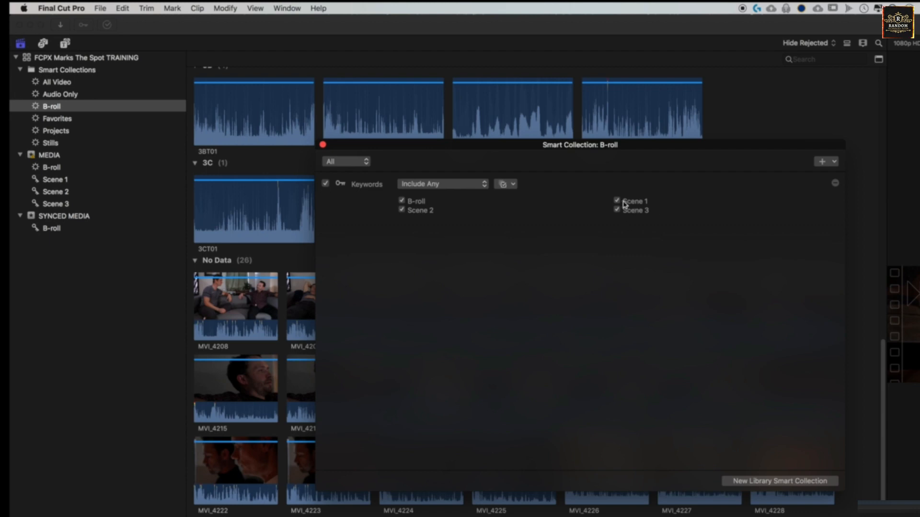
{"action": "left_click", "coordinate": [831, 162]}
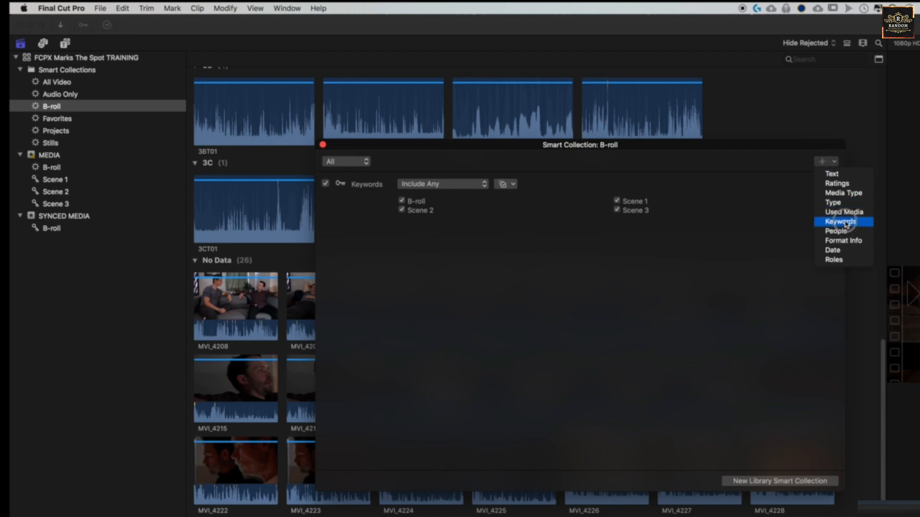
{"action": "left_click", "coordinate": [846, 222]}
{"action": "left_click", "coordinate": [833, 162]}
{"action": "left_click", "coordinate": [842, 193]}
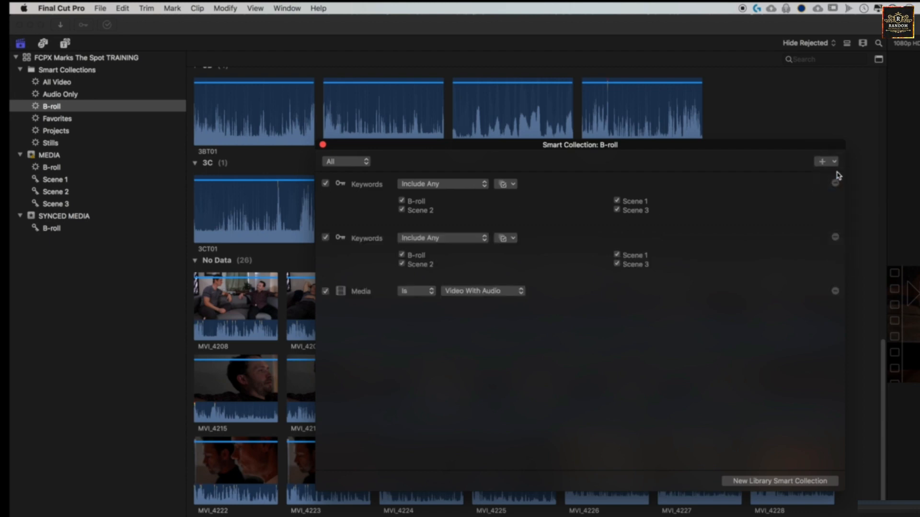
{"action": "left_click", "coordinate": [832, 163]}
{"action": "left_click", "coordinate": [839, 184]}
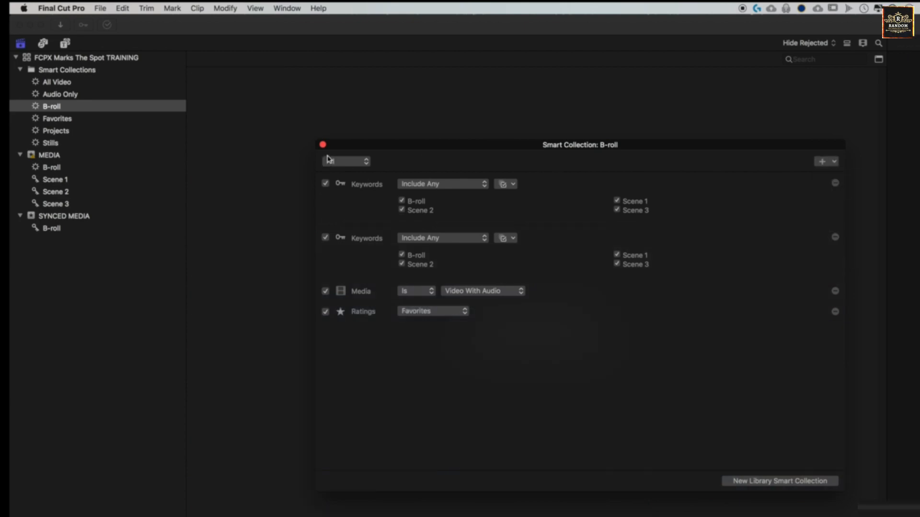
{"action": "left_click", "coordinate": [323, 145]}
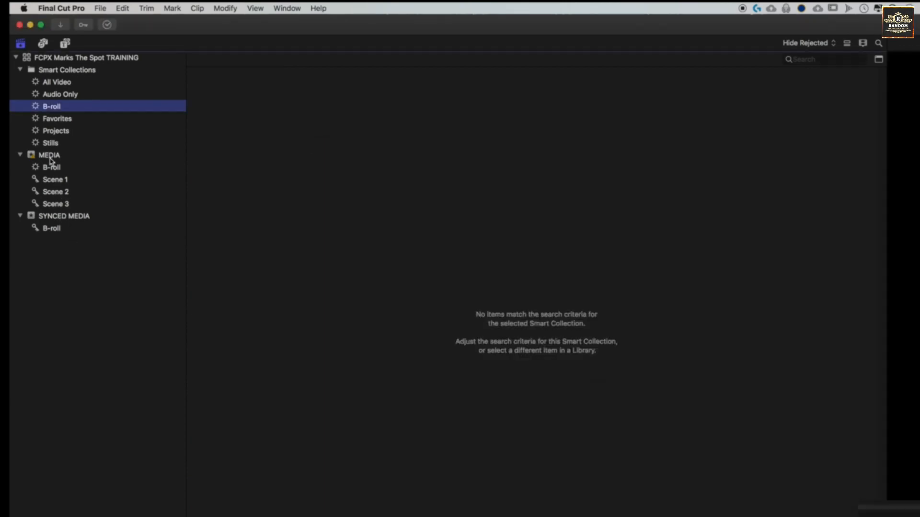
Search the SYNCED MEDIA event's clips for "B-roll" and select the matching clip
{"action": "left_click", "coordinate": [58, 58]}
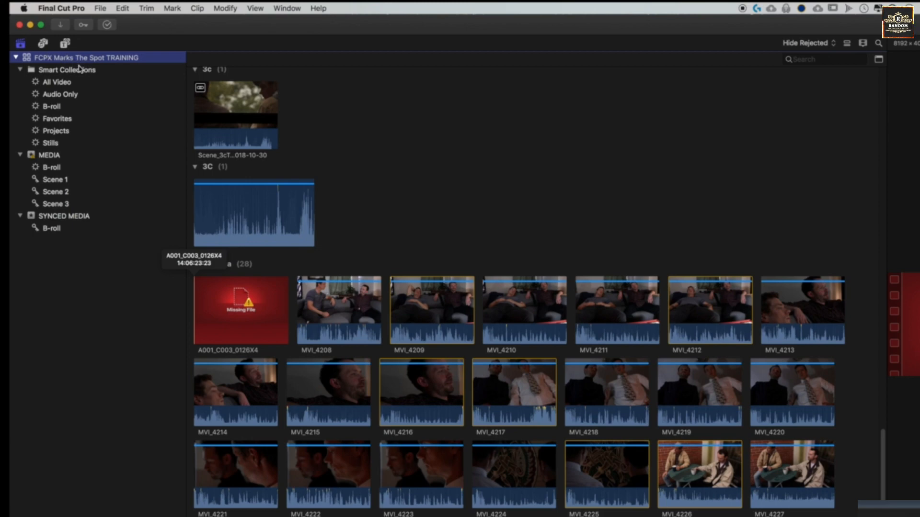
{"action": "left_click", "coordinate": [63, 156]}
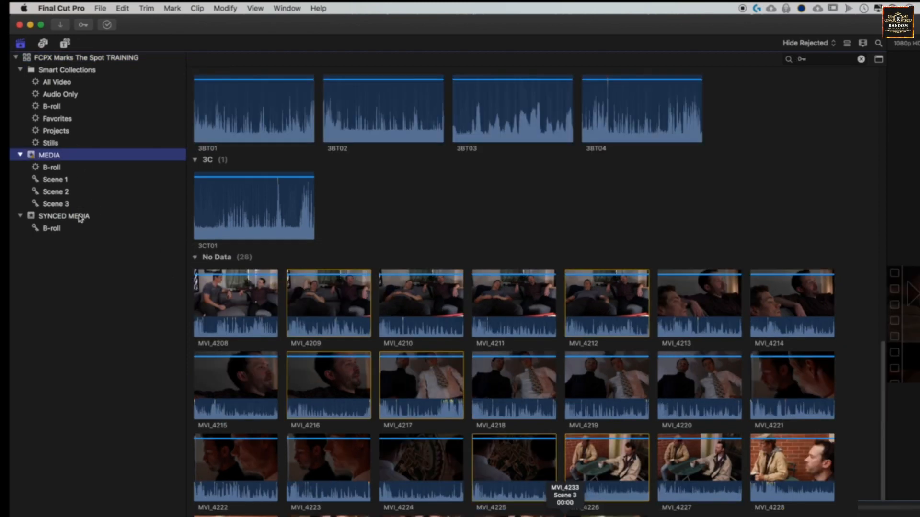
{"action": "left_click", "coordinate": [80, 218]}
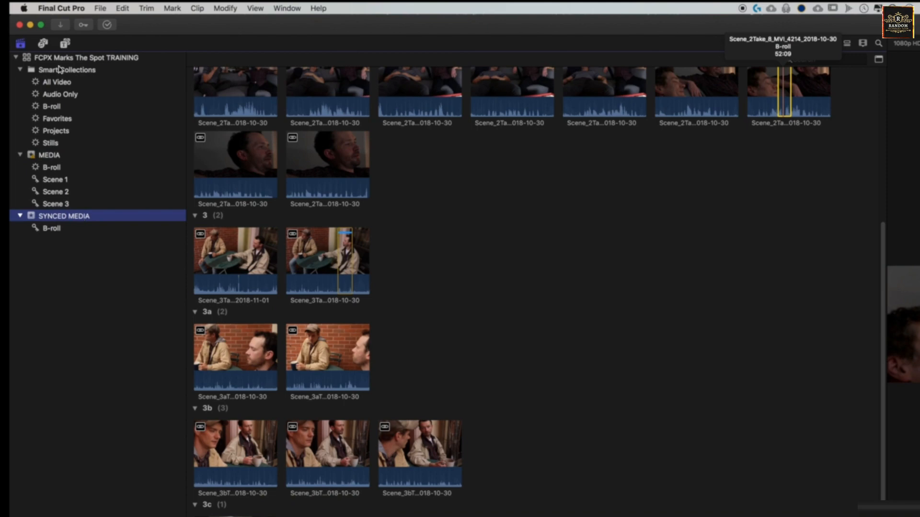
{"action": "left_click", "coordinate": [879, 43]}
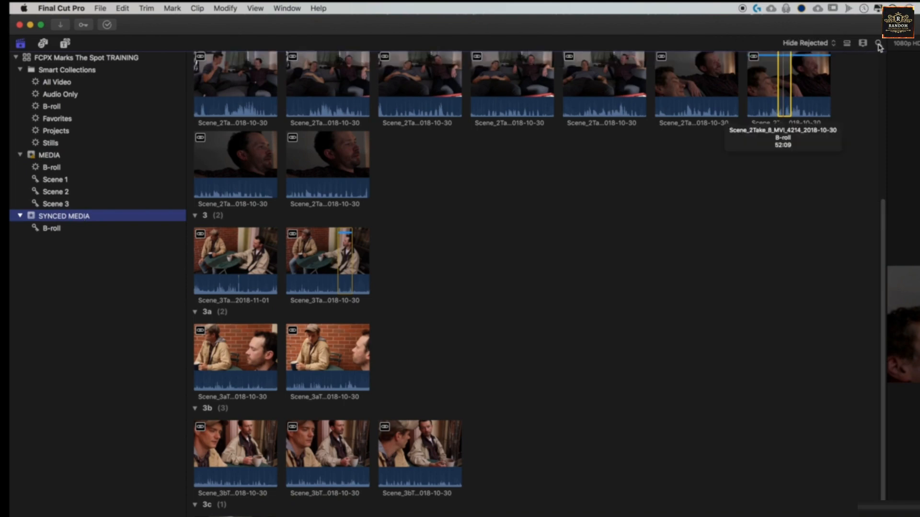
{"action": "left_click", "coordinate": [877, 44]}
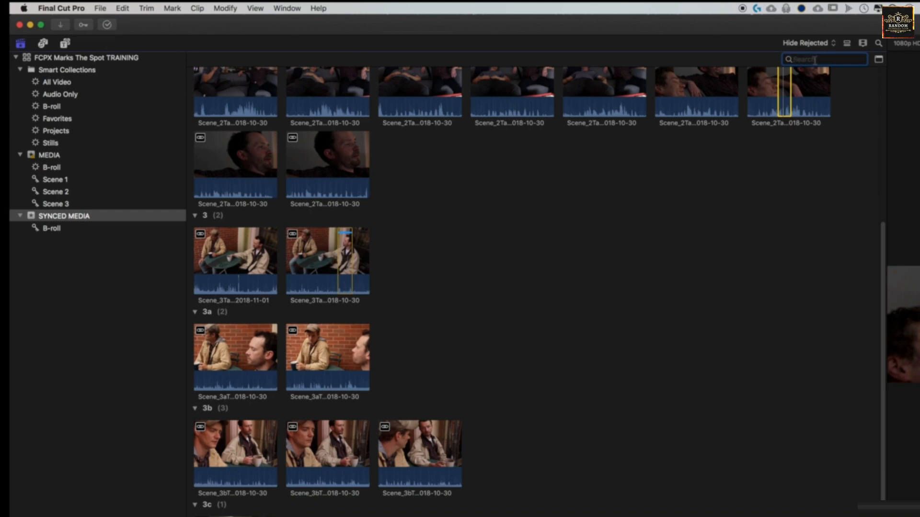
{"action": "type", "text": "B-rol"}
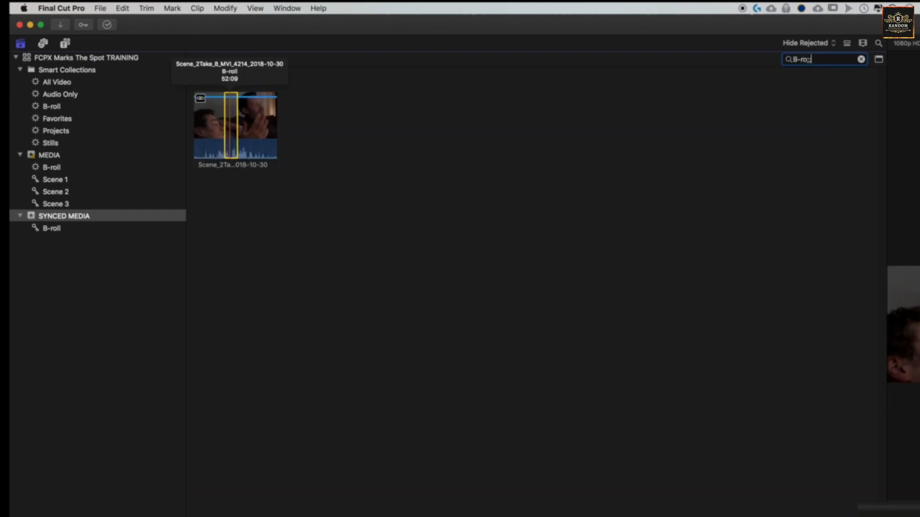
{"action": "type", "text": "l"}
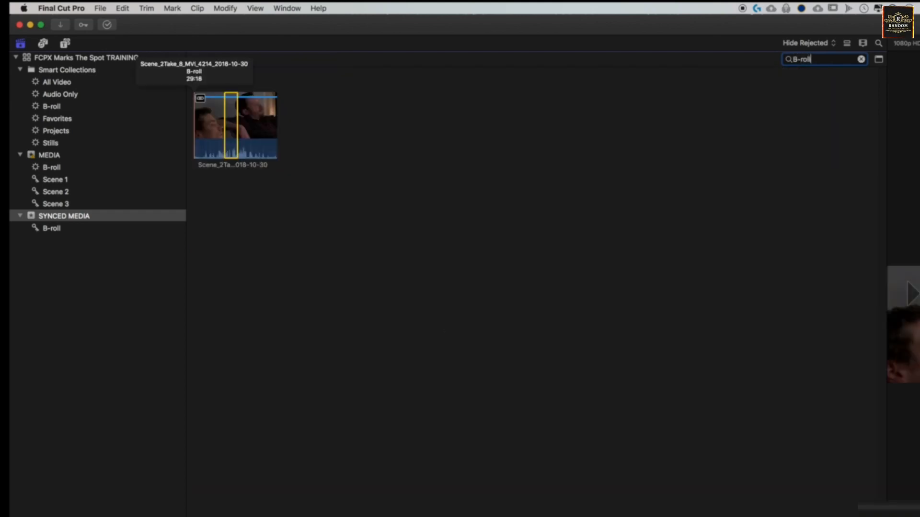
{"action": "left_click", "coordinate": [239, 156]}
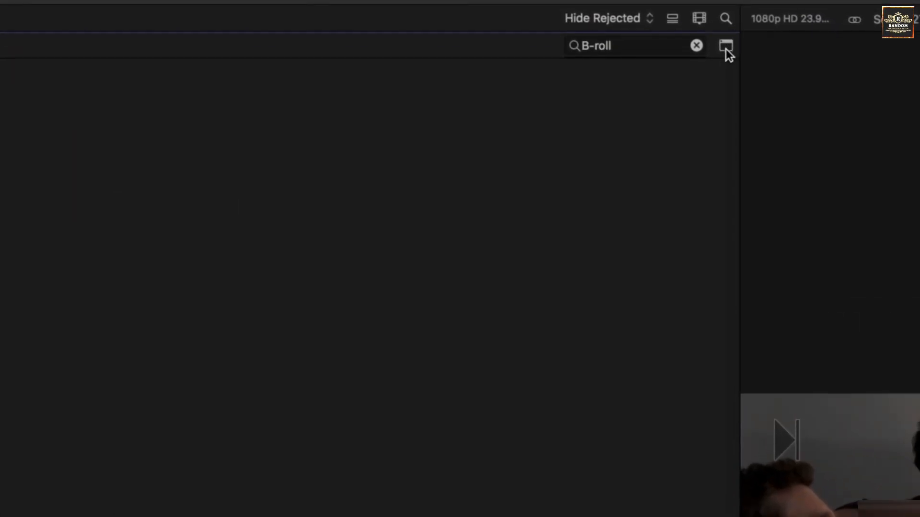
Save the B-roll text search as a new smart collection named "B-roll" in the SYNCED MEDIA event
{"action": "left_click", "coordinate": [726, 49]}
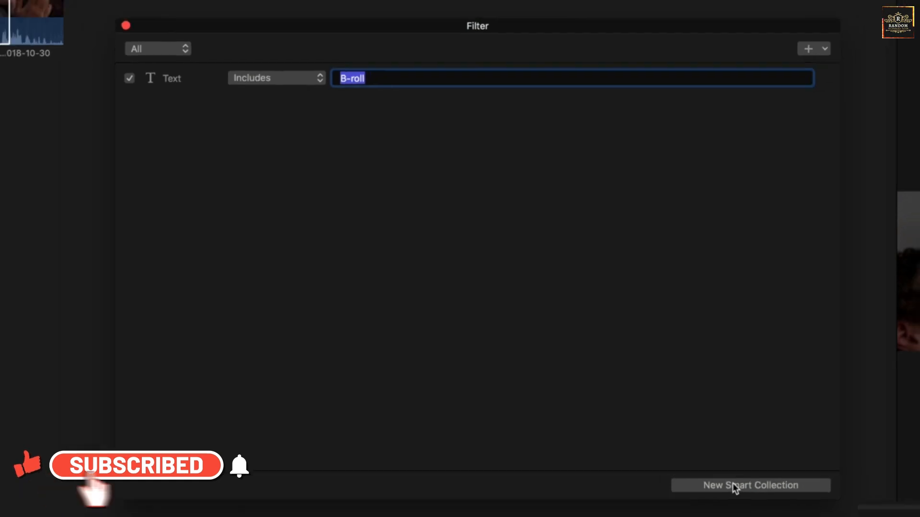
{"action": "left_click", "coordinate": [736, 486]}
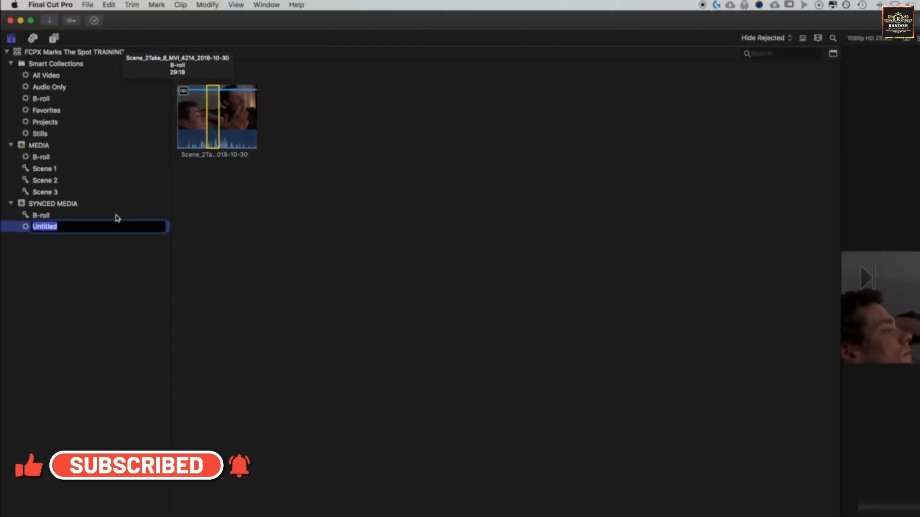
{"action": "type", "text": "B-roll"}
{"action": "key", "text": "Return"}
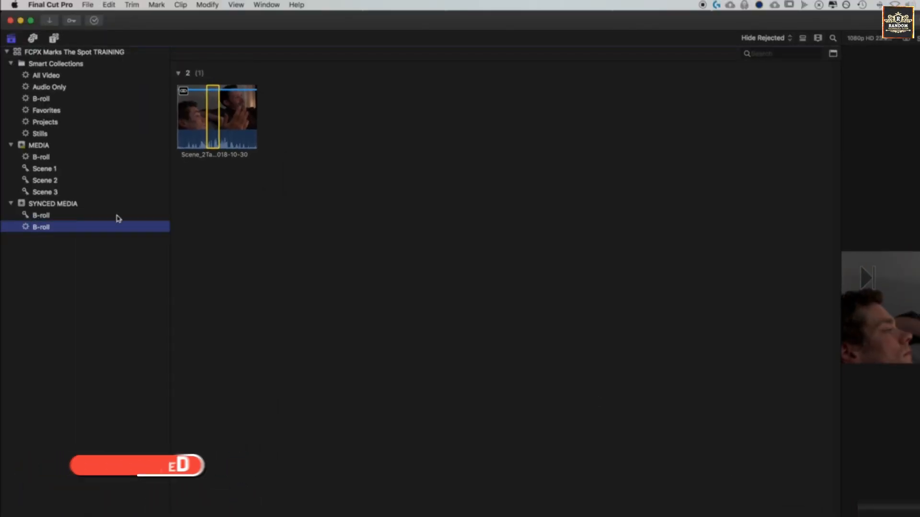
Check the clip in the SYNCED MEDIA event's B-roll smart collection and collapse that event in the library list
{"action": "left_click", "coordinate": [194, 134]}
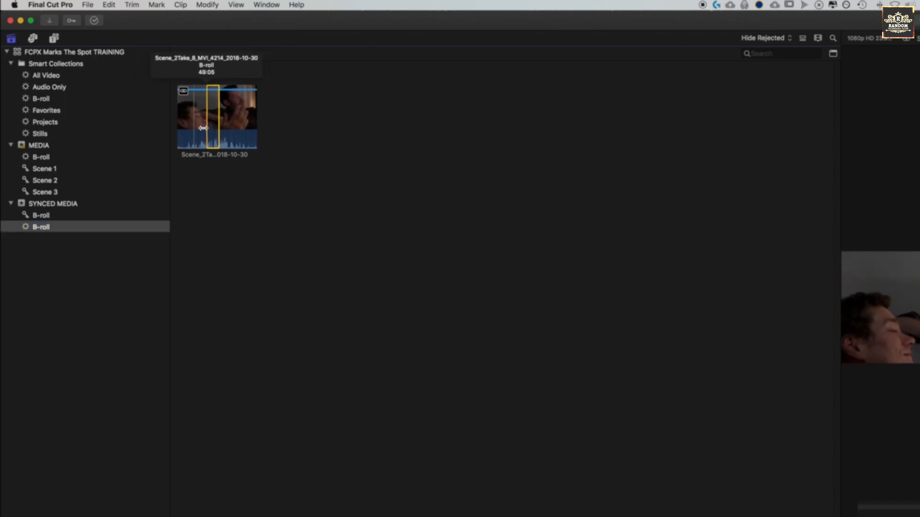
{"action": "left_click", "coordinate": [27, 229]}
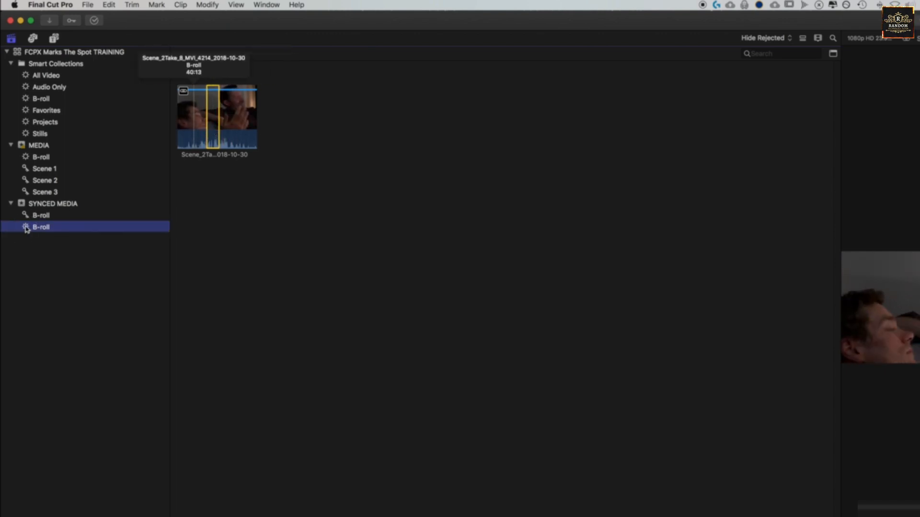
{"action": "left_click", "coordinate": [11, 205]}
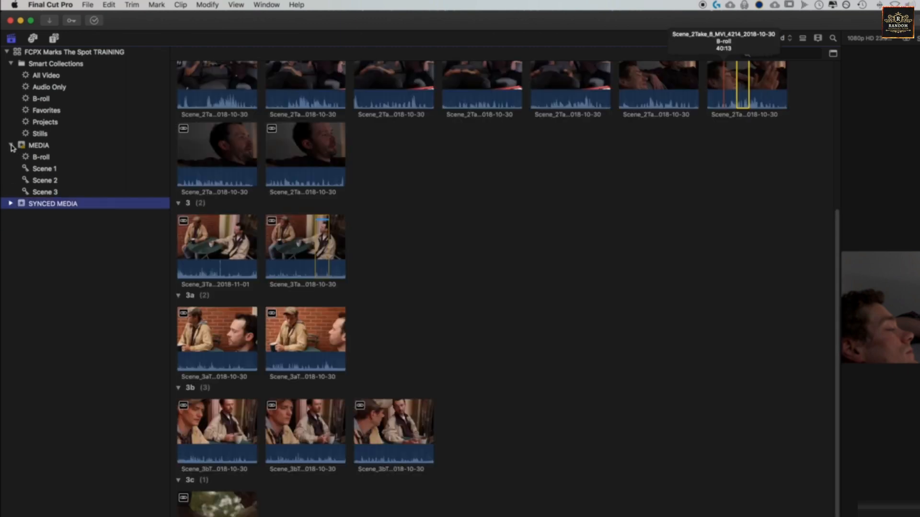